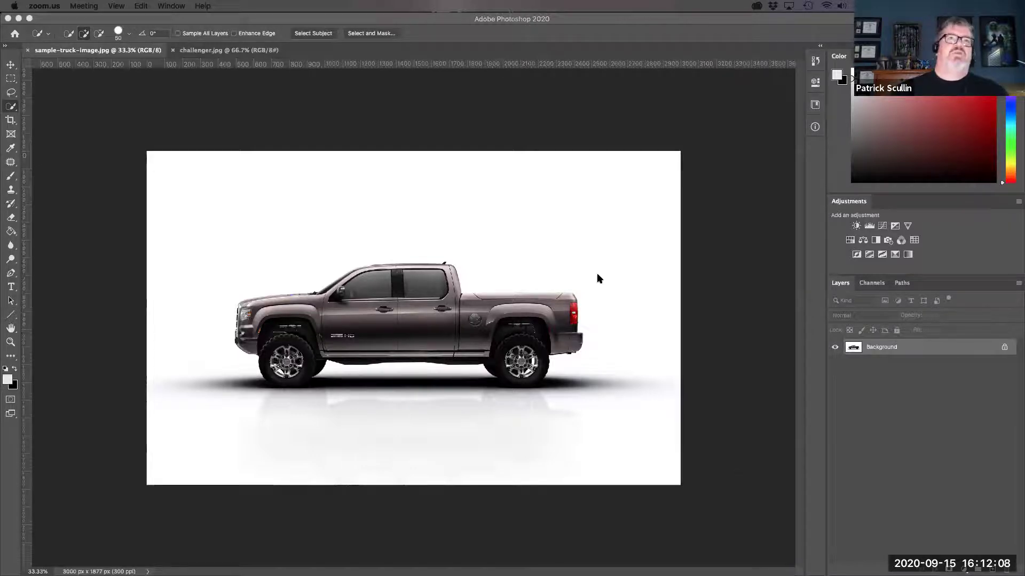
Step: Switch to the challenger.jpg document and save it on the computer in Photoshop format as challenger-background.psd
click(249, 52)
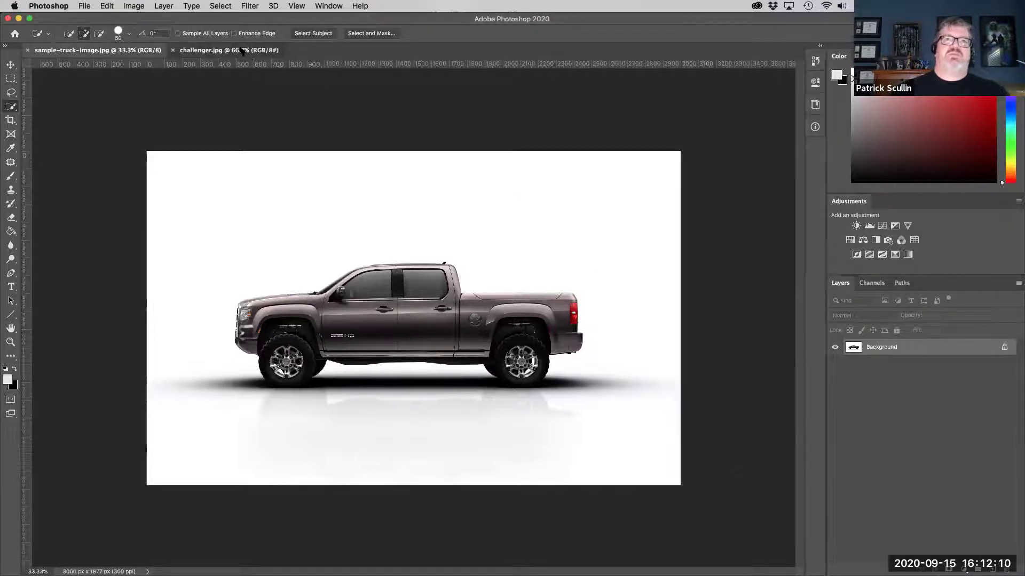
key(ctrl+Tab)
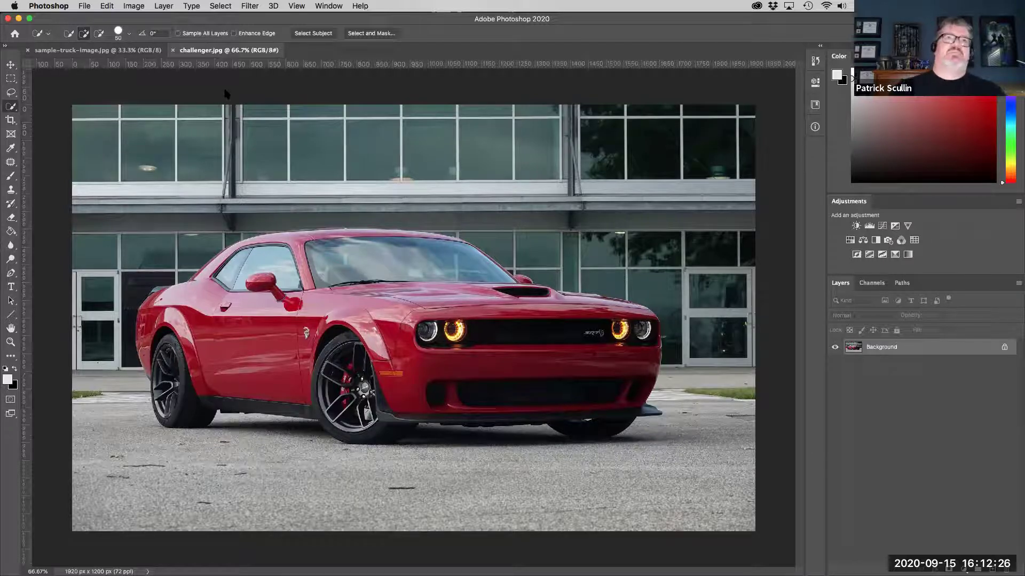
click(84, 6)
click(123, 127)
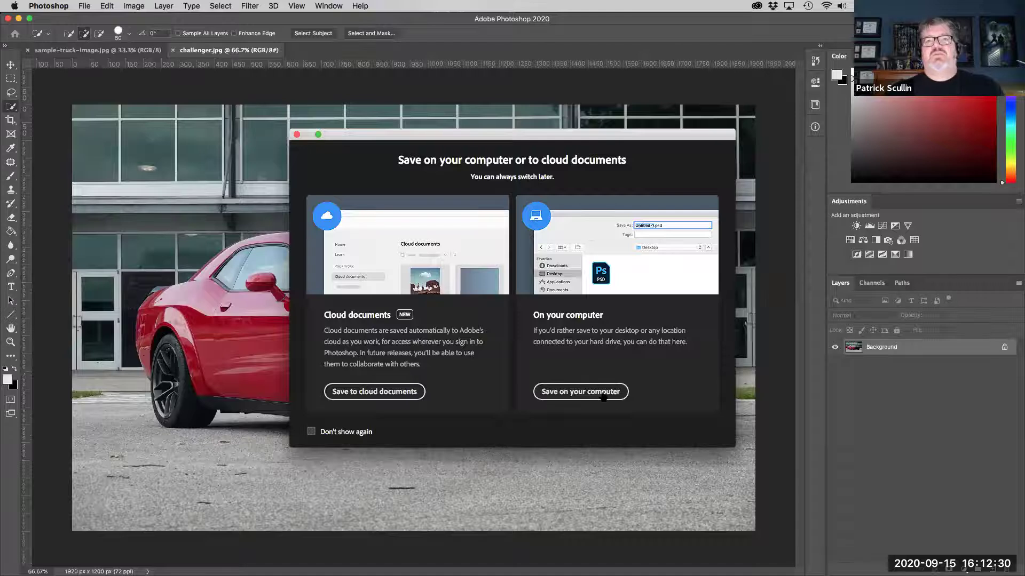
click(603, 396)
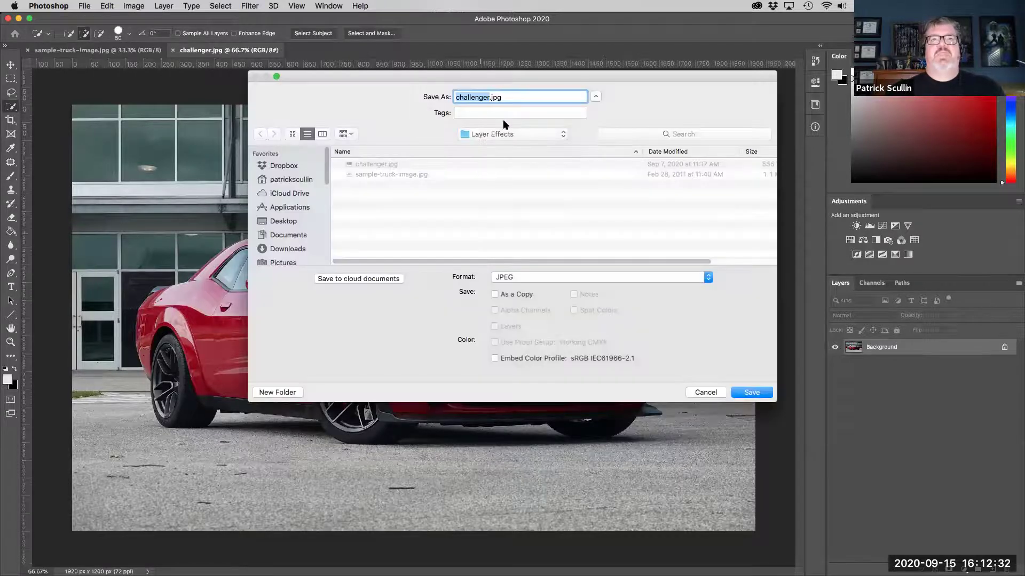
click(522, 277)
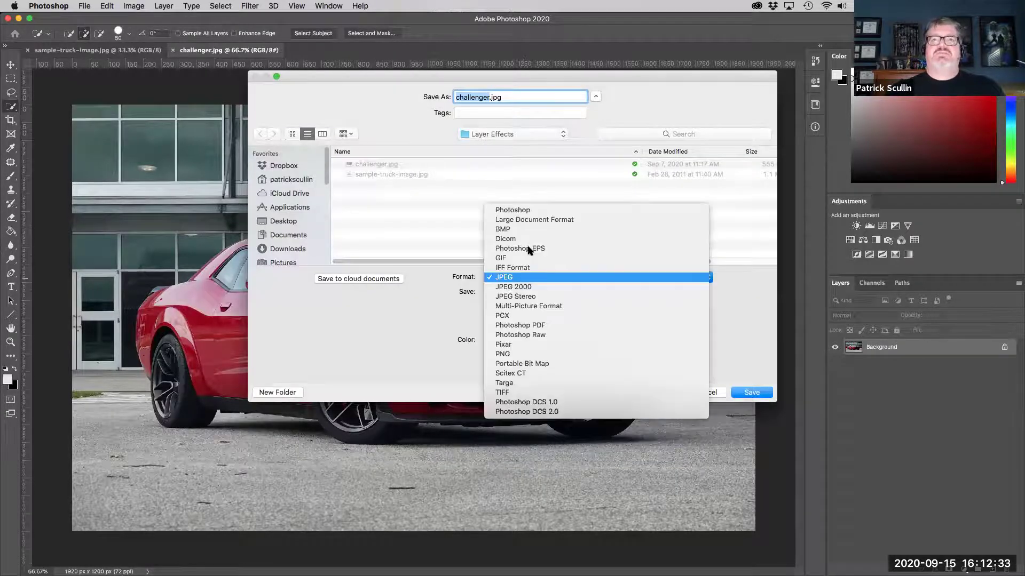
click(531, 211)
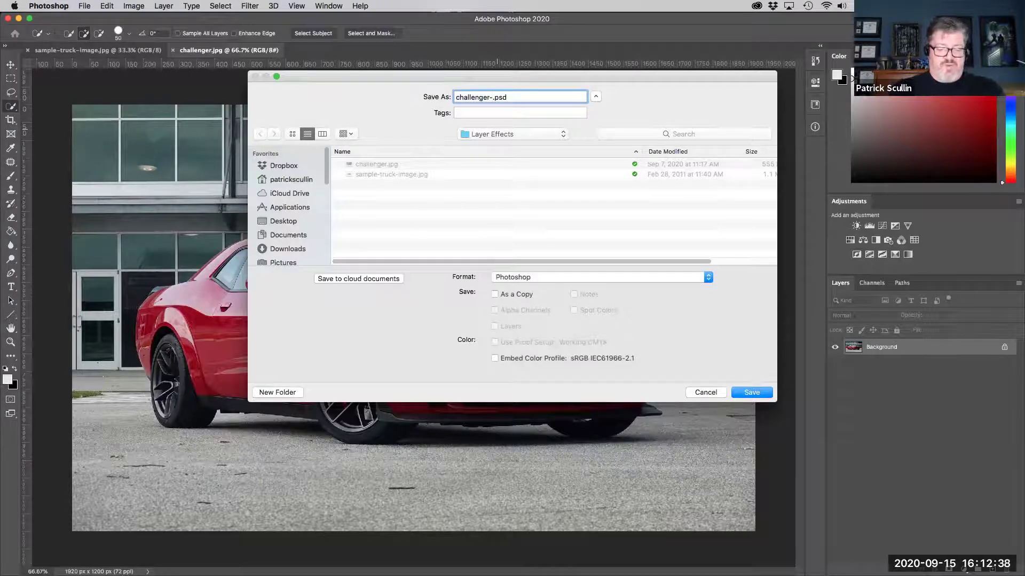
text(background)
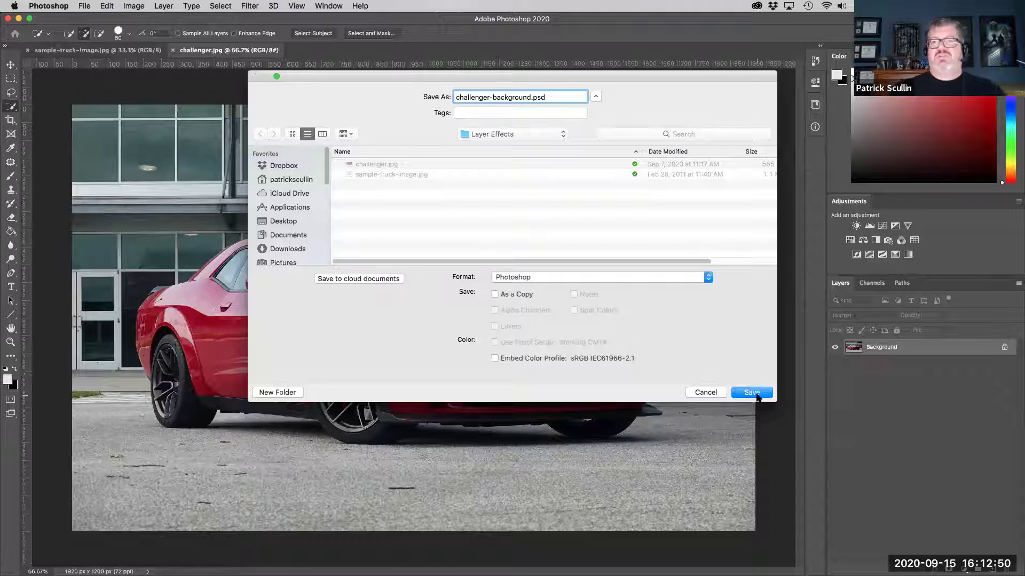
click(754, 394)
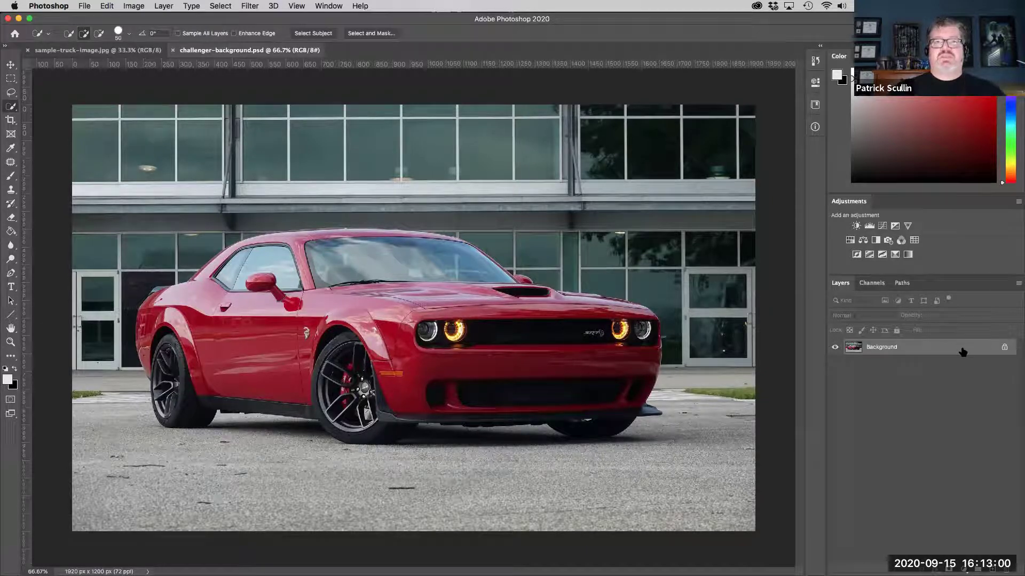
Step: Duplicate the Background layer and select the entire red car on the copy with the Quick Selection tool
drag(903, 348, 911, 569)
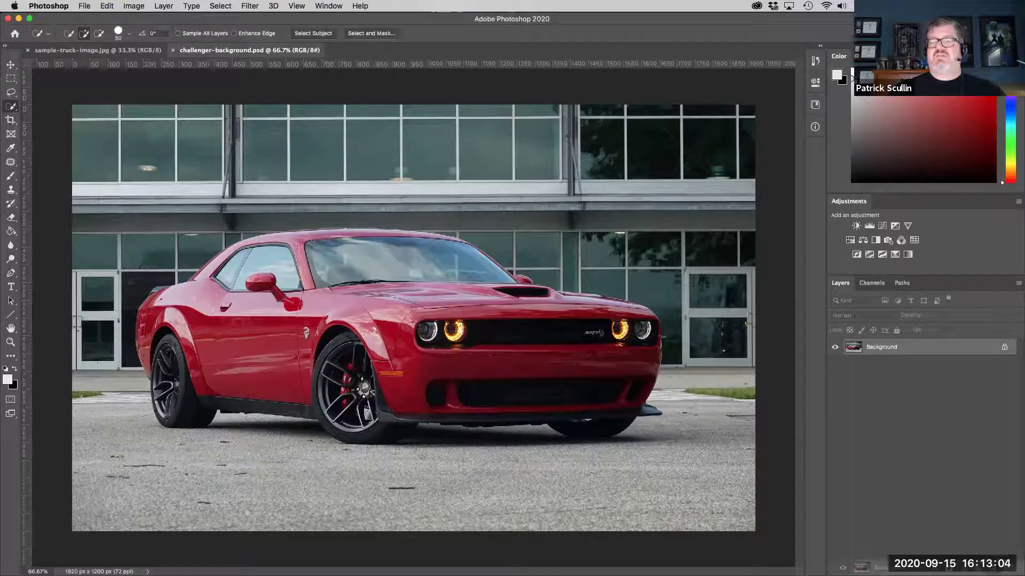
drag(911, 569, 994, 568)
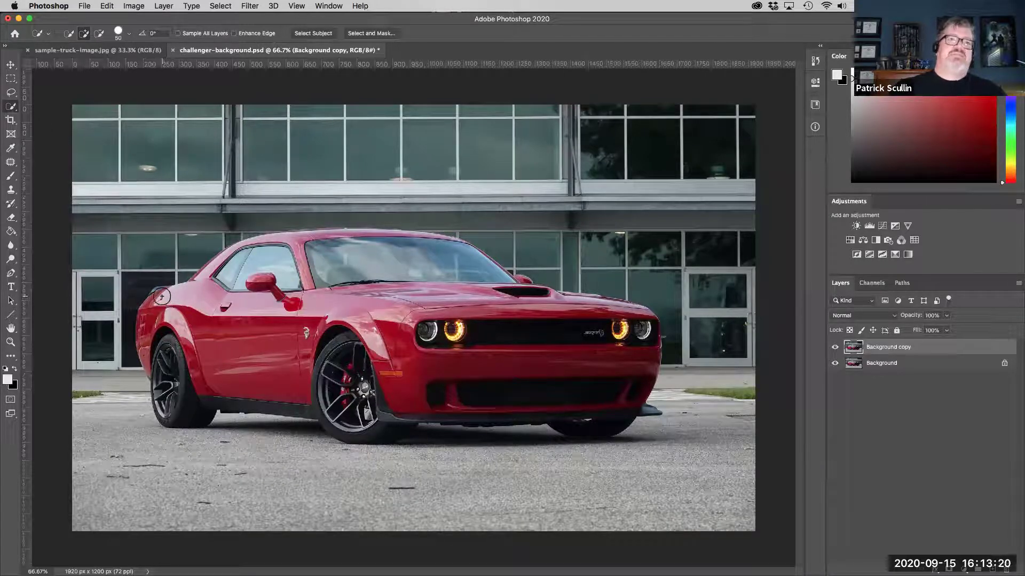
click(11, 106)
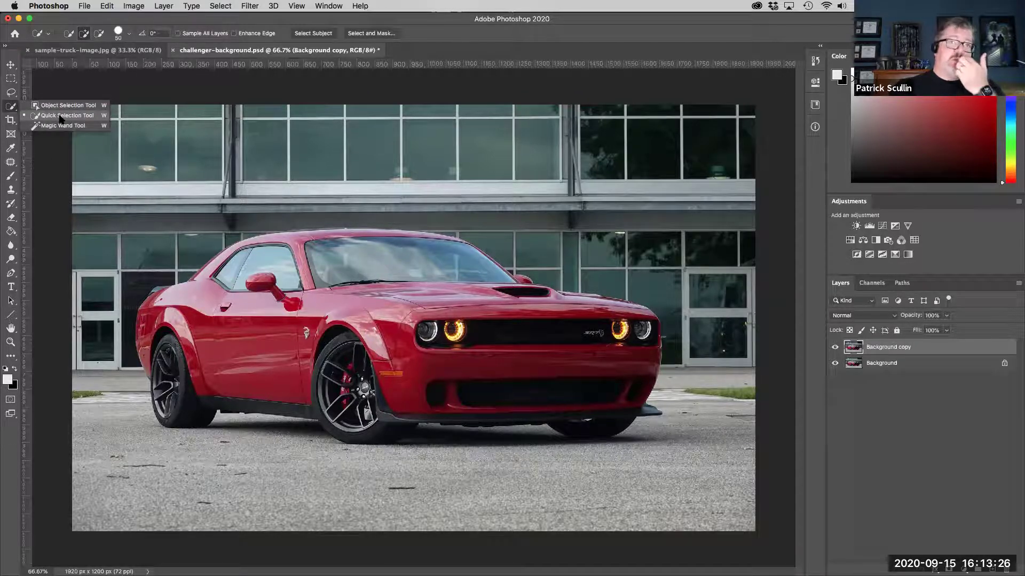
click(160, 298)
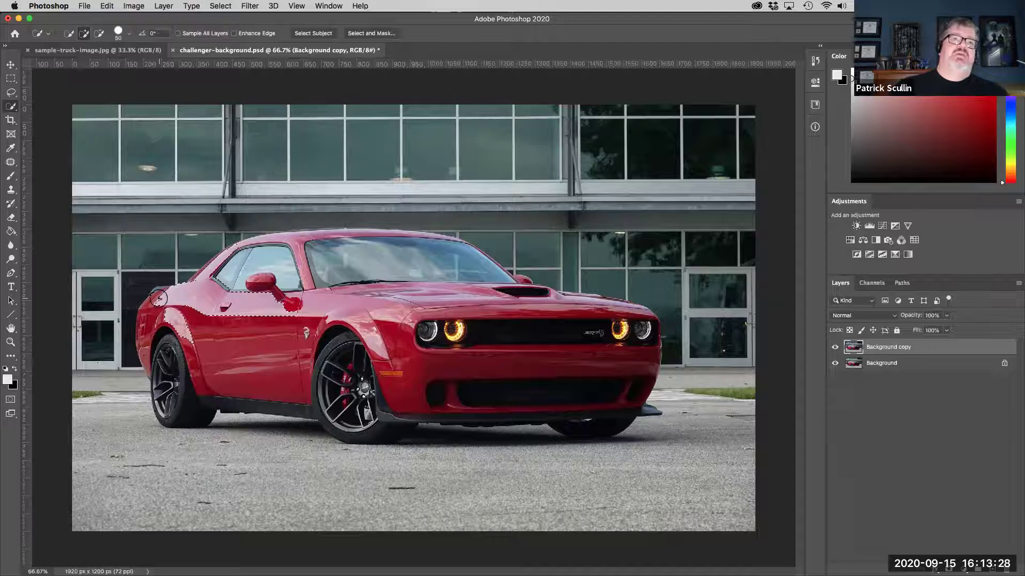
mouse_move(160, 298)
mouse_down()
mouse_move(179, 357)
mouse_move(151, 344)
mouse_move(149, 367)
mouse_move(182, 385)
mouse_move(365, 387)
mouse_move(348, 391)
mouse_move(277, 311)
mouse_move(366, 299)
mouse_move(343, 280)
mouse_move(351, 374)
mouse_up()
mouse_move(336, 274)
mouse_down()
mouse_move(366, 283)
mouse_move(295, 250)
mouse_move(319, 244)
mouse_move(417, 260)
mouse_move(533, 307)
mouse_move(508, 355)
mouse_move(495, 311)
mouse_move(511, 356)
mouse_move(385, 406)
mouse_move(360, 396)
mouse_move(371, 425)
mouse_move(344, 425)
mouse_up()
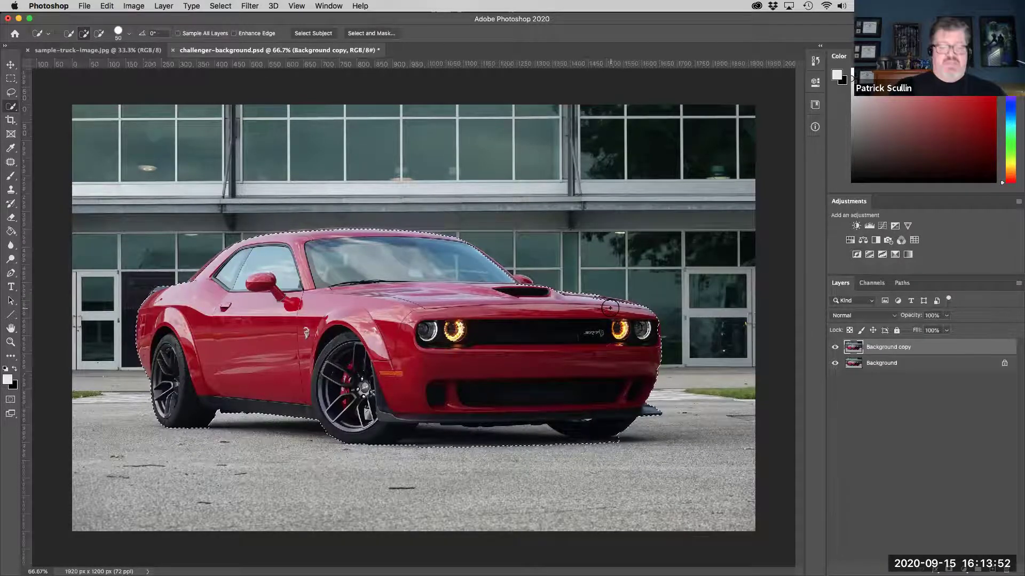
Step: Reduce the Quick Selection brush to 15 and refine the selection edge along the windshield pillar and the far side mirror
key(super+equal)
key(super+equal)
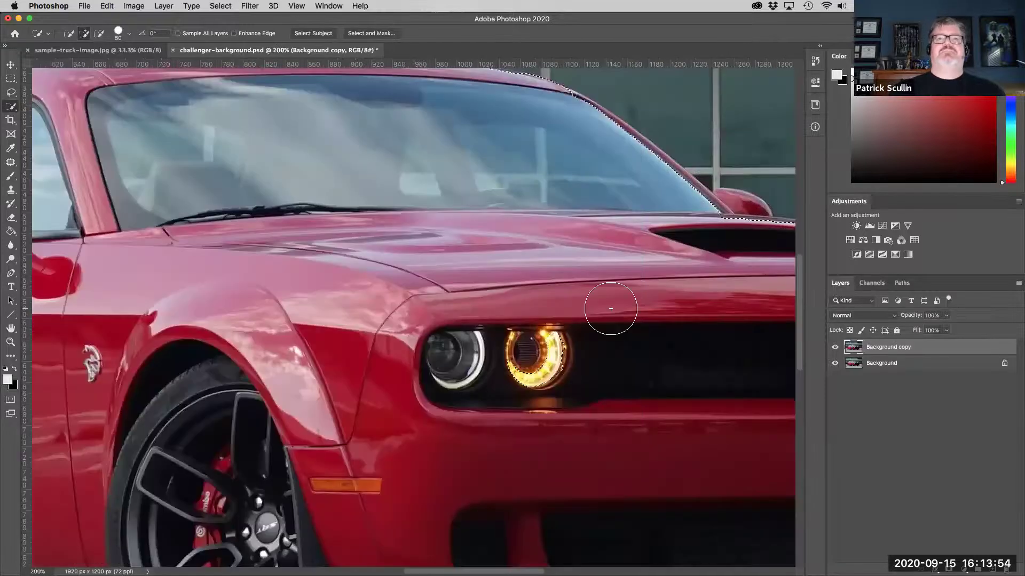
scroll(609, 305, up, 5)
scroll(608, 304, right, 3)
key(bracketleft)
key(bracketleft)
key(bracketleft)
key(bracketleft)
key(bracketleft)
key(bracketleft)
key(bracketleft)
drag(472, 245, 492, 261)
mouse_move(562, 317)
mouse_down()
mouse_move(544, 300)
mouse_move(614, 355)
mouse_move(599, 335)
mouse_move(639, 352)
mouse_move(634, 331)
mouse_up()
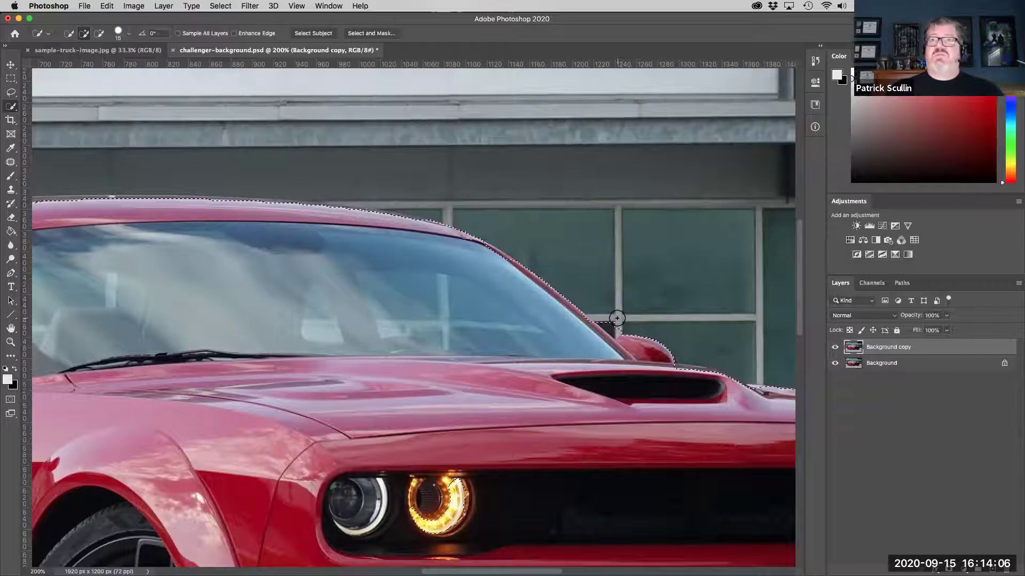
key(alt)
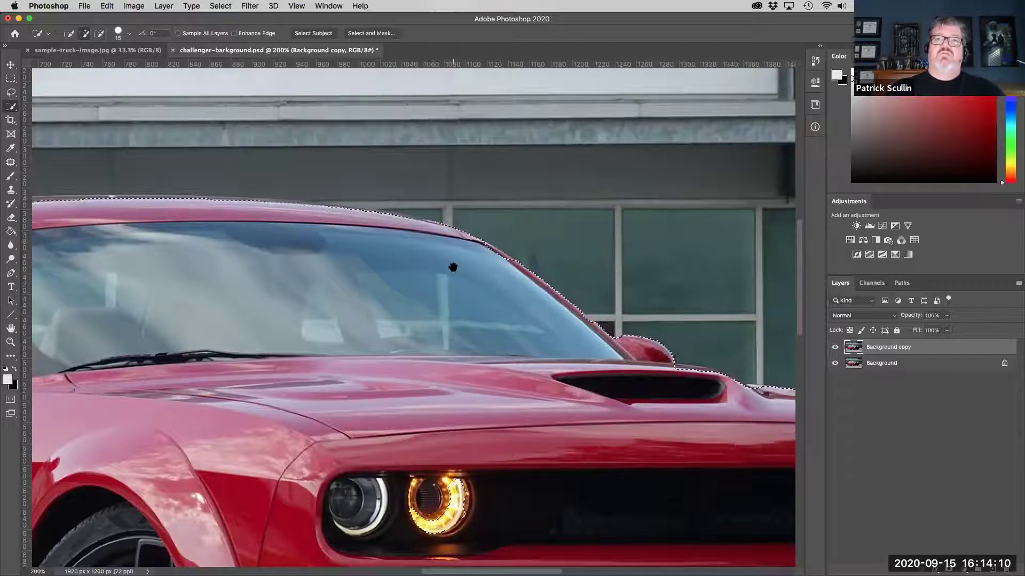
Step: Refine the selection edge along the car's roof above the windshield
drag(451, 266, 568, 277)
click(611, 267)
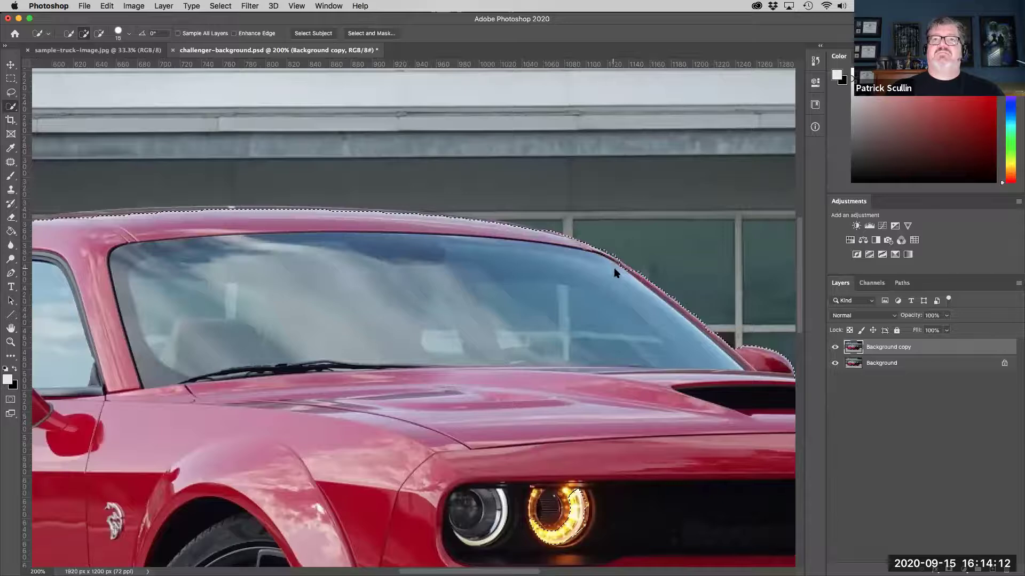
drag(332, 254, 521, 270)
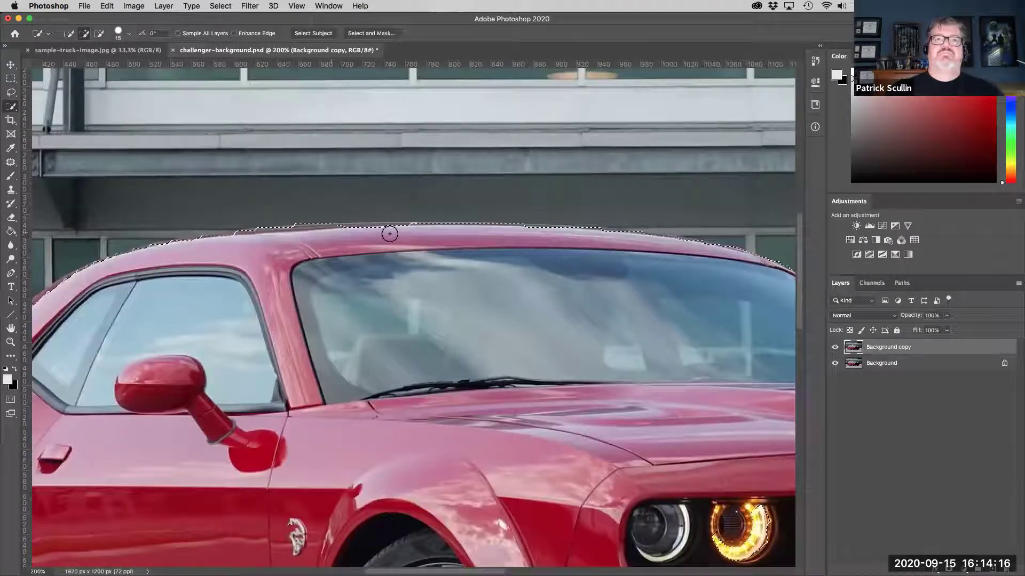
mouse_move(404, 229)
mouse_down()
mouse_move(624, 242)
mouse_move(611, 237)
mouse_up()
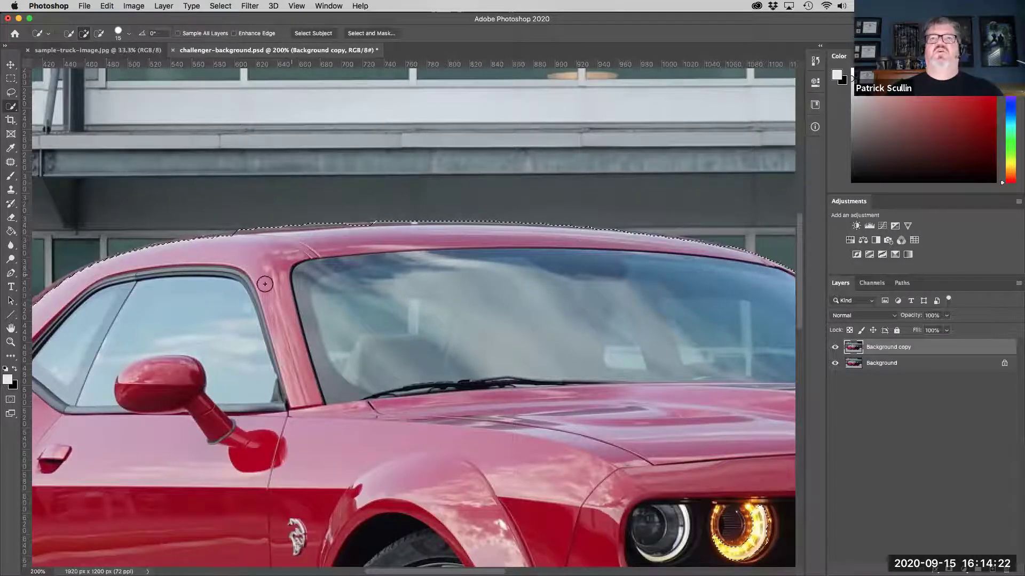
Step: Refine the selection along the rear roofline, keeping the building windows behind the car out of it
scroll(551, 279, left, 10)
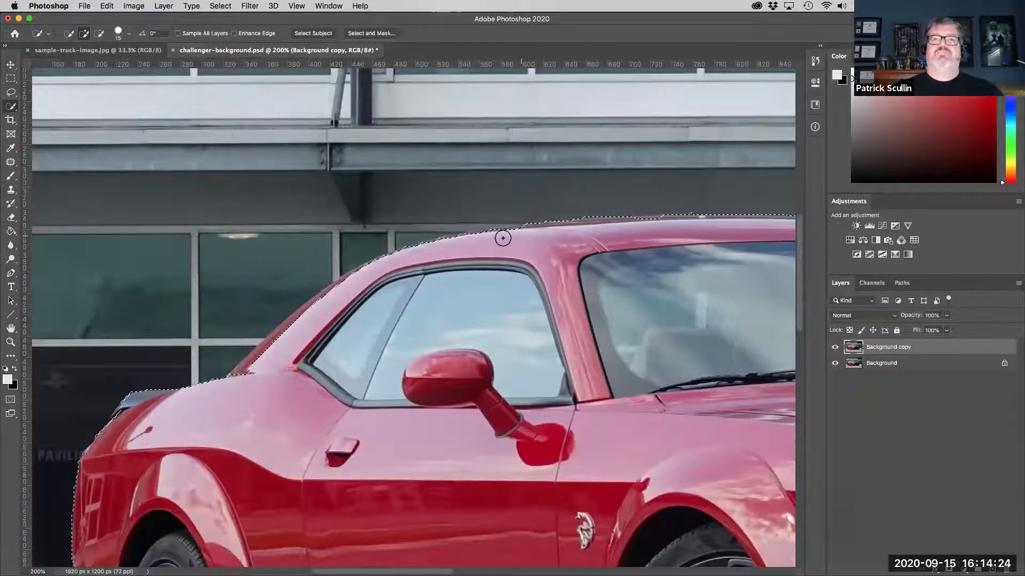
mouse_move(251, 375)
mouse_down()
mouse_move(270, 343)
mouse_move(350, 281)
mouse_move(254, 377)
mouse_up()
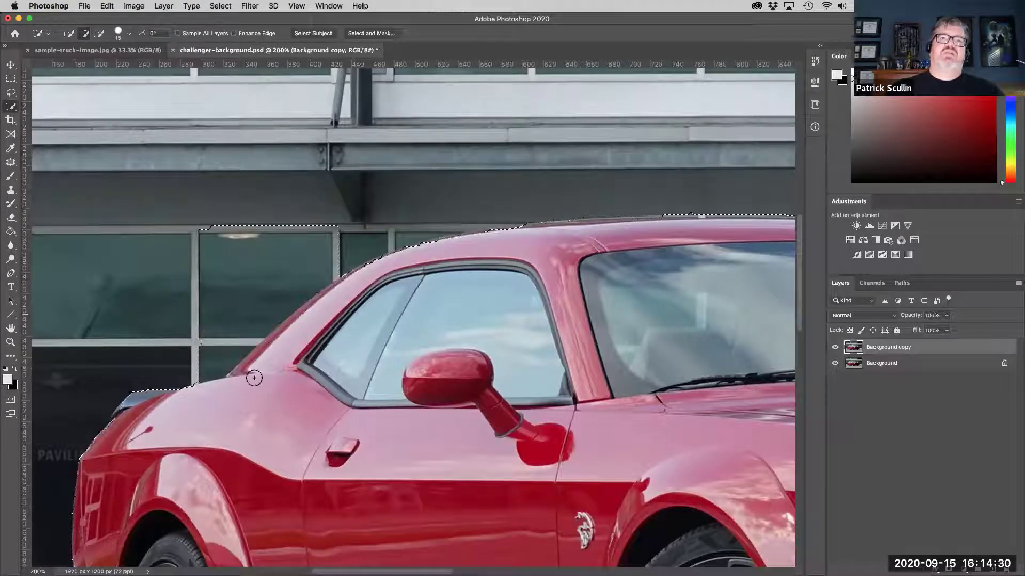
mouse_move(383, 264)
mouse_down()
mouse_move(352, 277)
mouse_move(517, 233)
mouse_up()
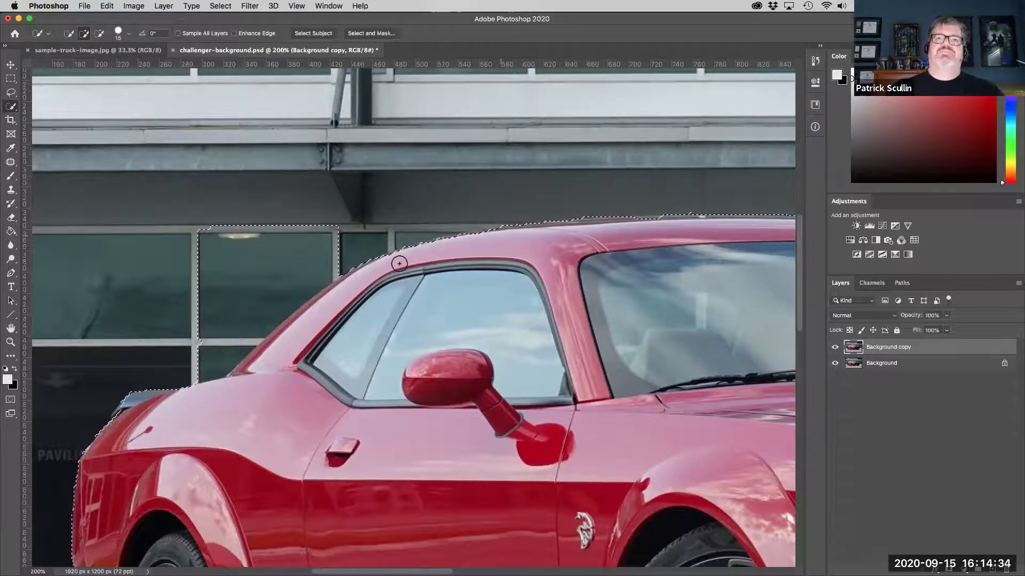
mouse_move(259, 274)
mouse_down()
mouse_move(230, 338)
mouse_move(251, 326)
mouse_move(187, 381)
mouse_up()
drag(210, 426, 309, 303)
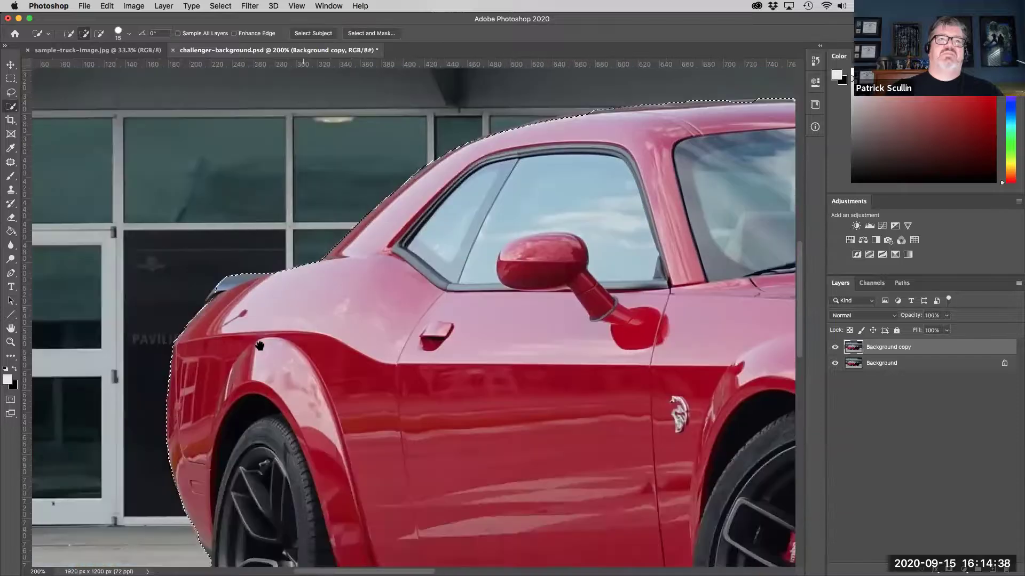
Step: Refine the selection around the near front tire and along the ground beneath the front bumper
drag(534, 460, 280, 209)
drag(446, 368, 286, 299)
drag(517, 393, 320, 365)
drag(435, 377, 489, 391)
drag(393, 399, 472, 405)
mouse_move(382, 399)
mouse_down()
mouse_move(369, 398)
mouse_move(349, 363)
mouse_up()
mouse_move(343, 318)
mouse_down()
mouse_move(235, 352)
mouse_move(287, 371)
mouse_up()
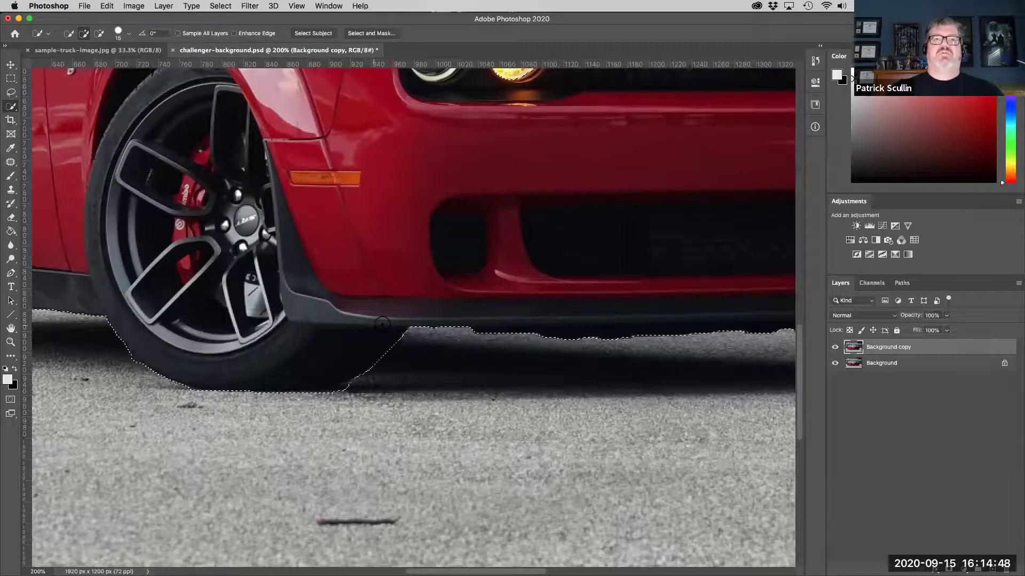
Step: Clean up the selection around the far front tire, leaving out the strip of pavement beneath it
drag(295, 423, 188, 429)
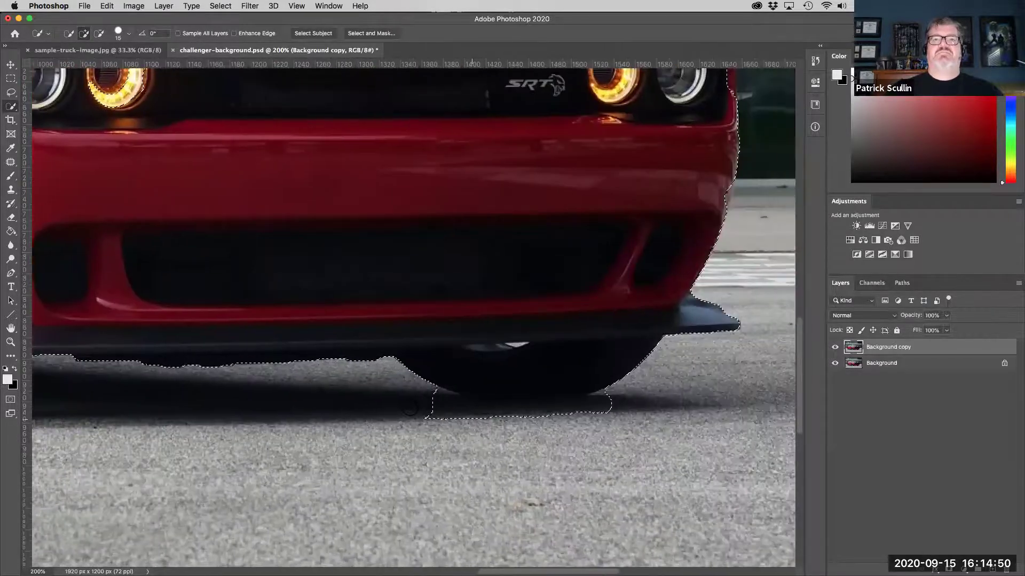
drag(616, 412, 487, 432)
key(super+z)
mouse_move(570, 418)
mouse_down()
mouse_move(443, 424)
mouse_move(557, 416)
mouse_move(522, 418)
mouse_up()
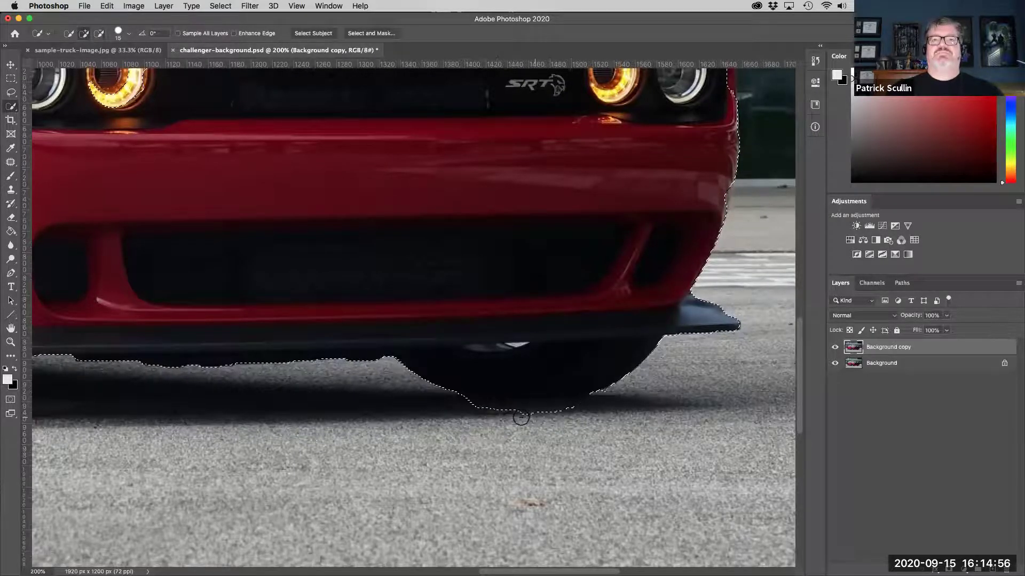
key(super+0)
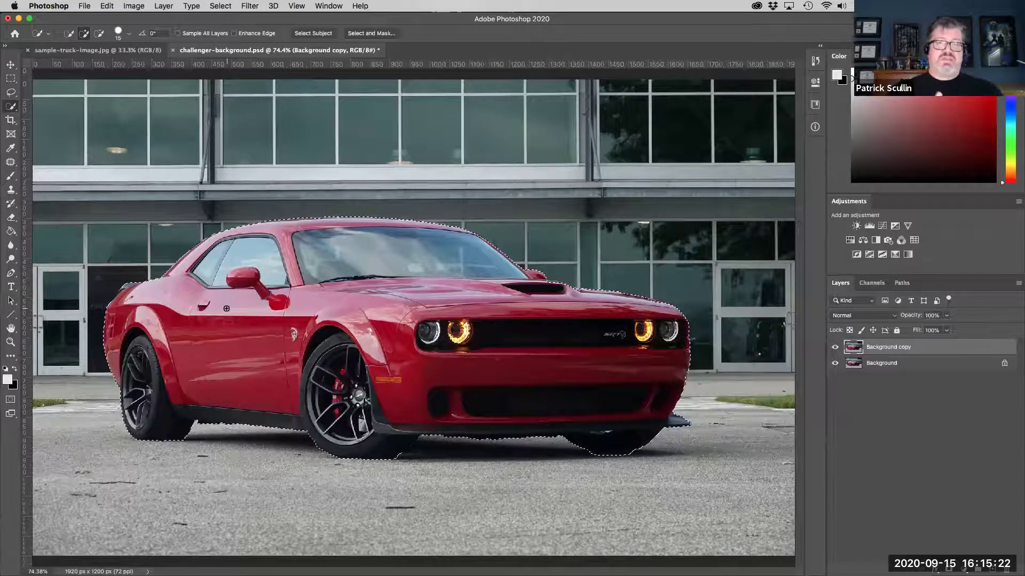
Step: Copy the selected car onto a new layer and check the cutout by temporarily hiding both background layers
key(super+c)
key(super+v)
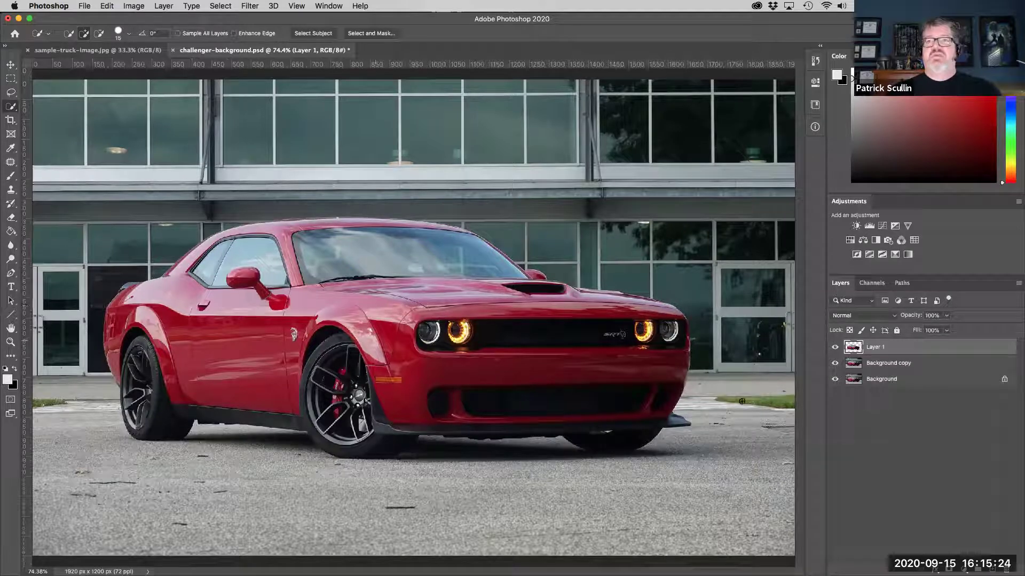
click(835, 363)
click(835, 379)
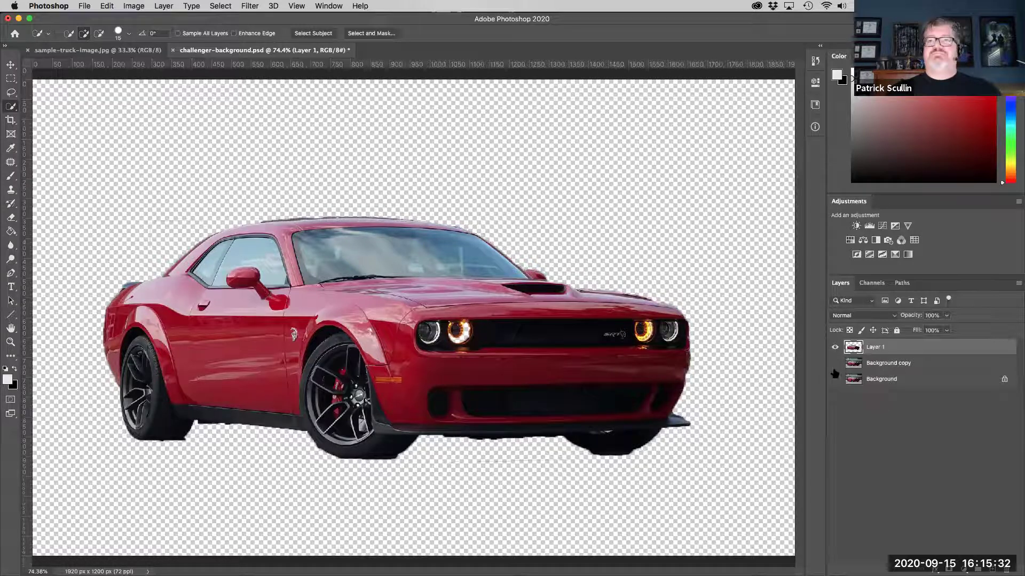
drag(834, 364, 834, 379)
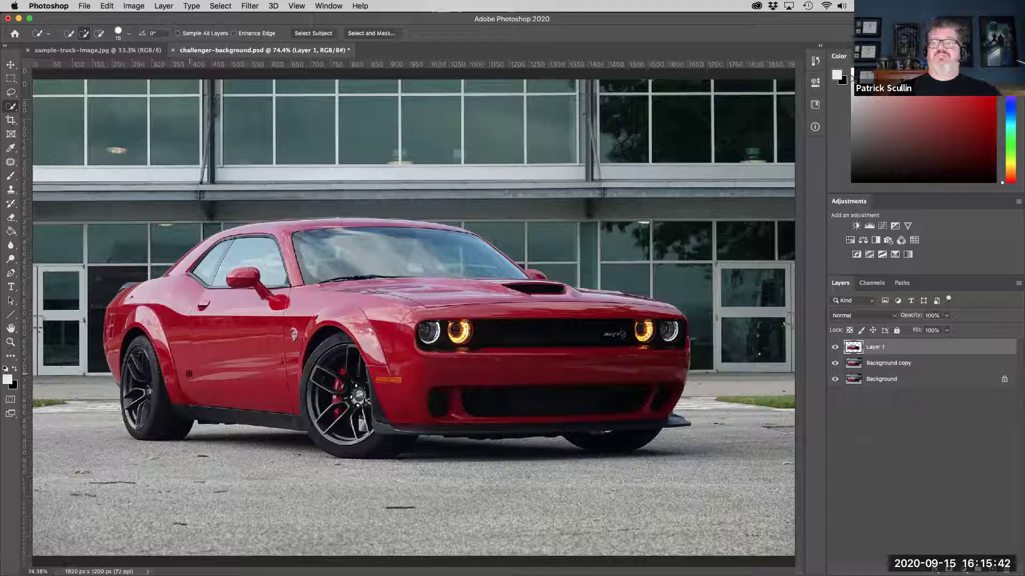
click(842, 78)
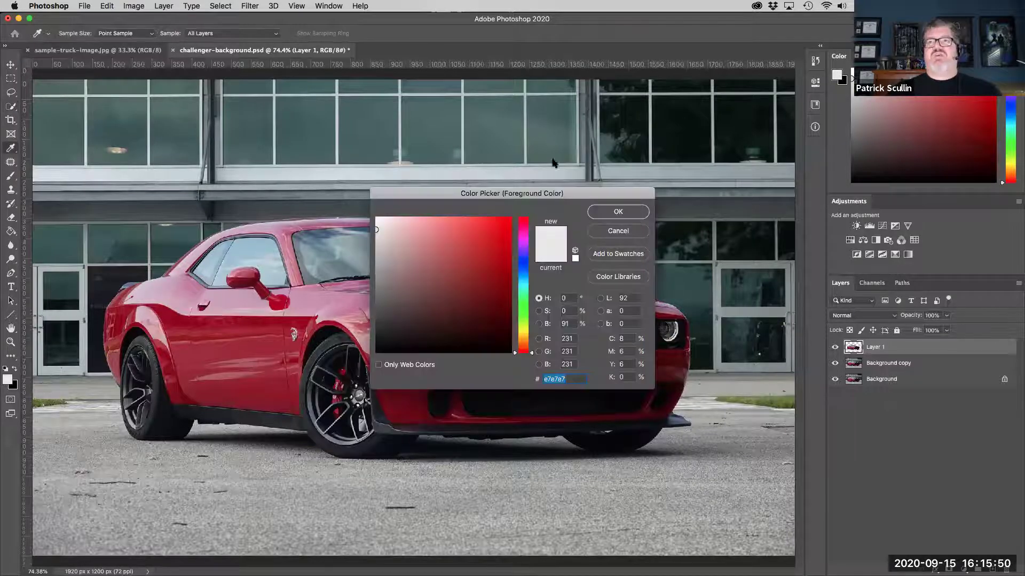
click(618, 231)
key(w)
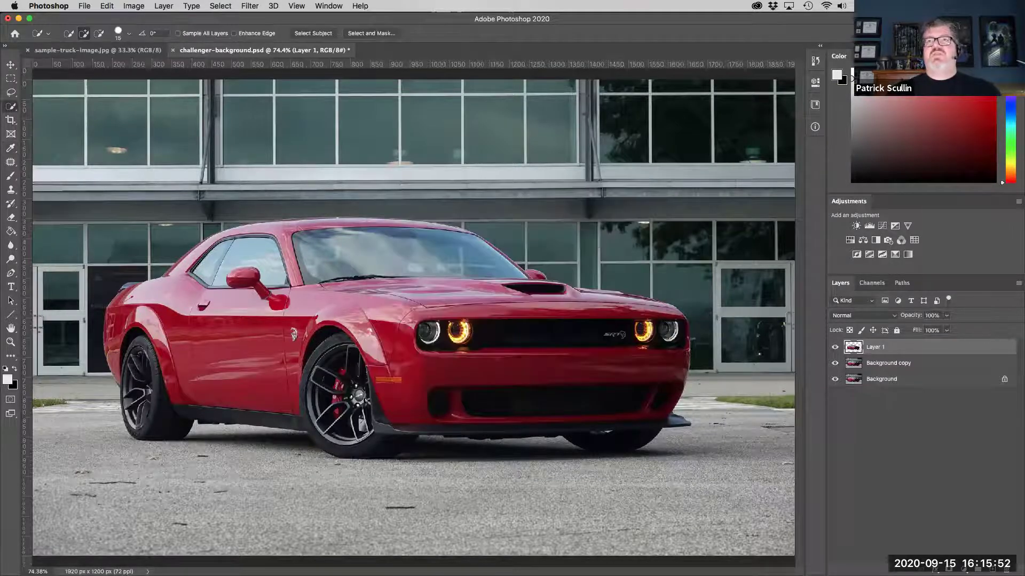
click(867, 56)
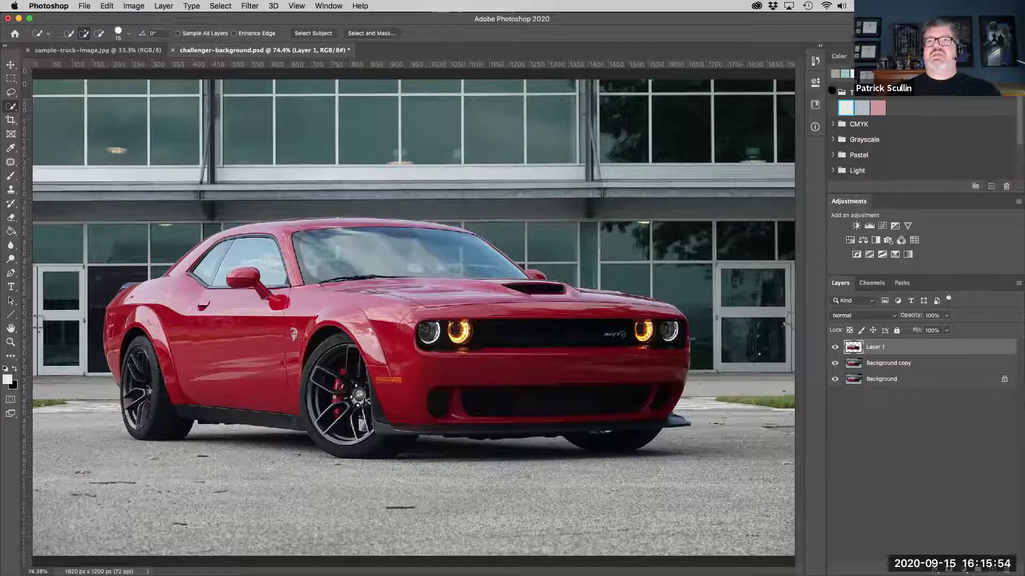
click(832, 91)
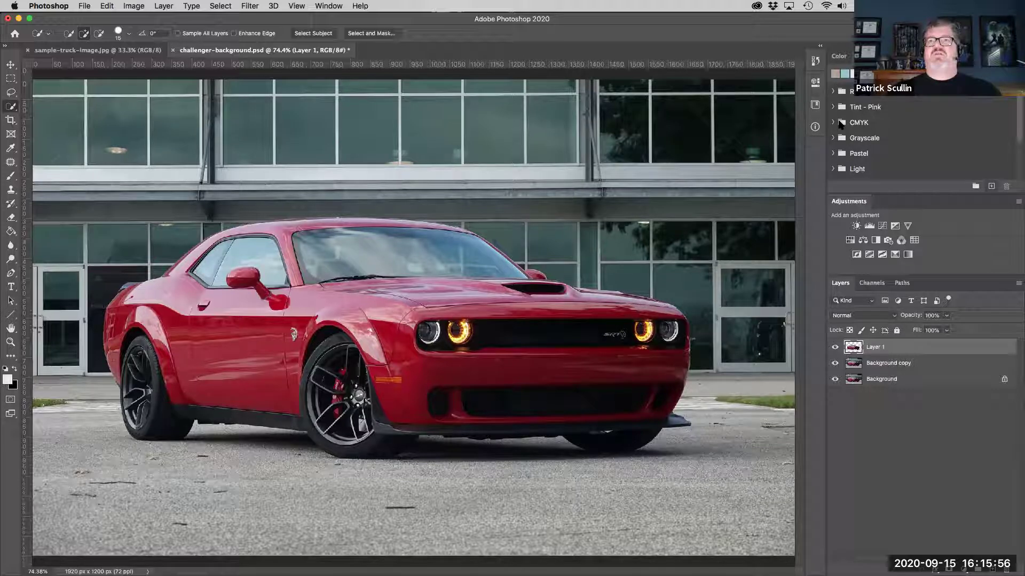
click(834, 122)
click(833, 123)
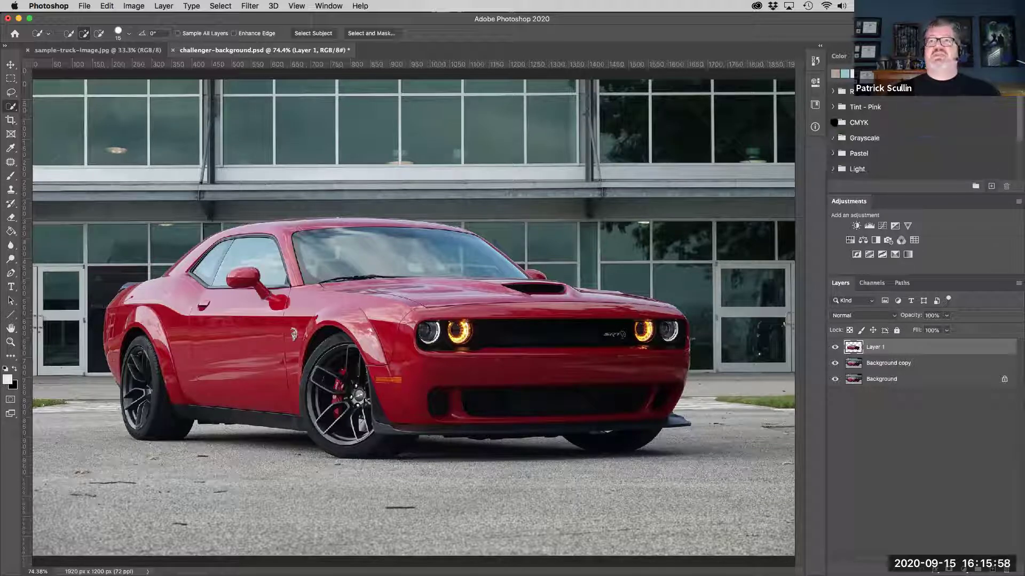
click(832, 92)
click(834, 92)
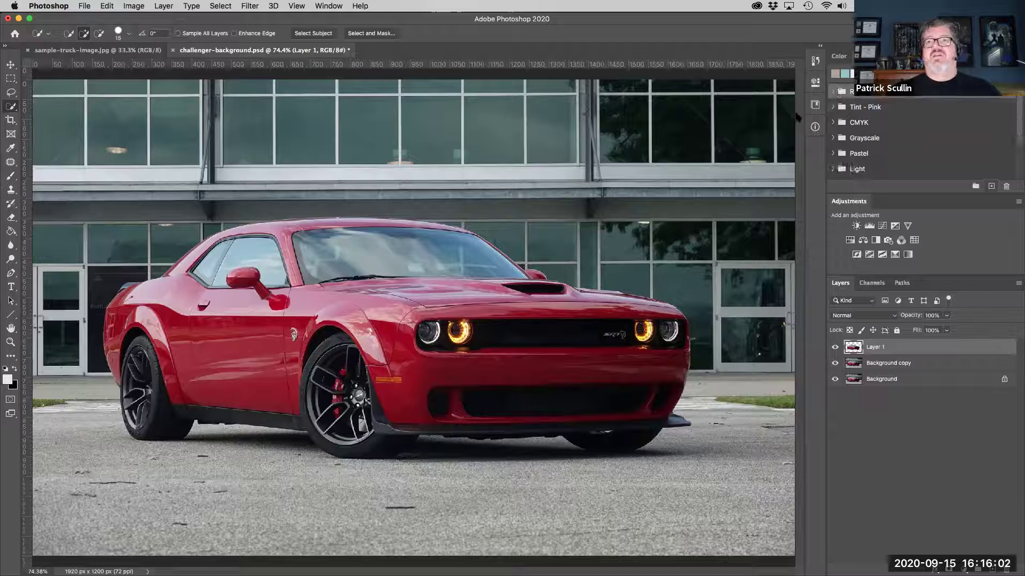
Step: Reset the working colors to the defaults and swap them, making white the foreground color and black the background color
click(7, 368)
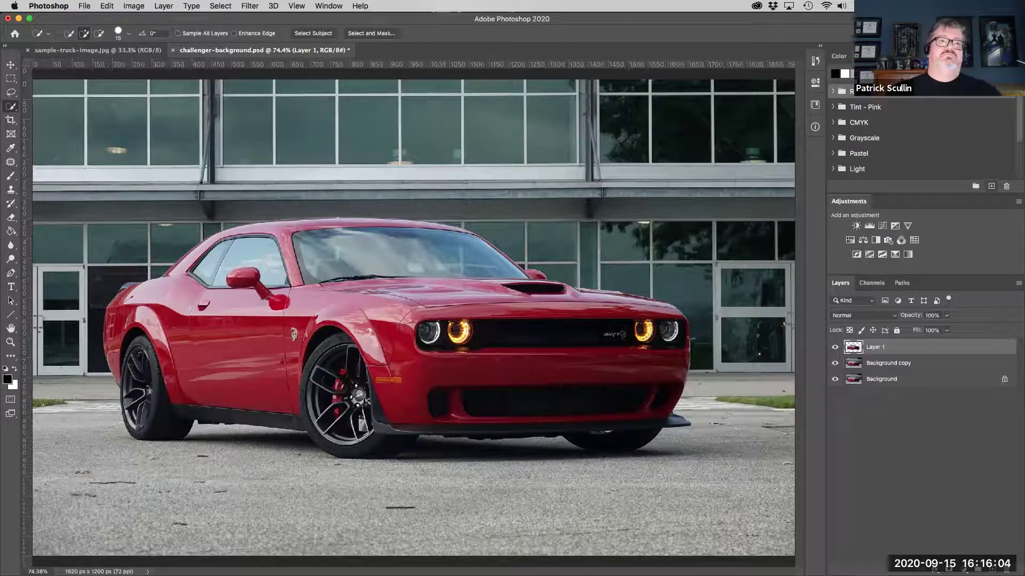
click(14, 368)
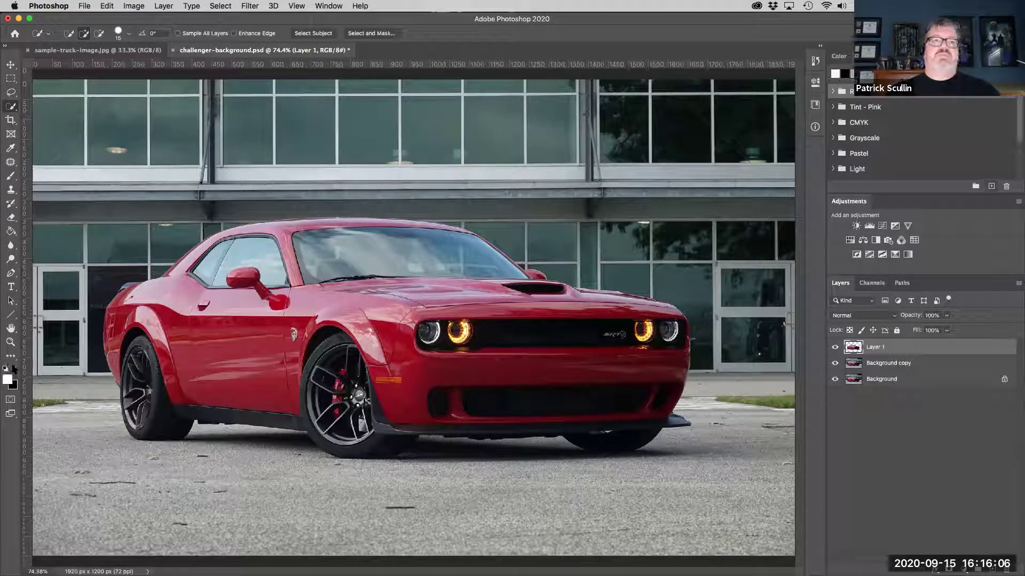
scroll(894, 160, down, 3)
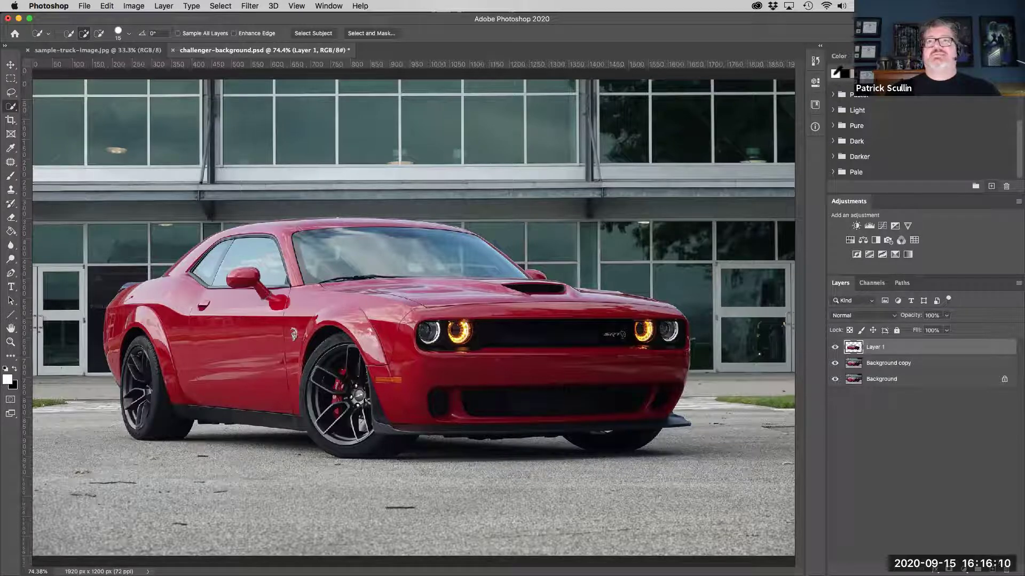
Step: Add a white Color Fill layer clipped to the Background copy layer and hide it
drag(614, 220, 615, 222)
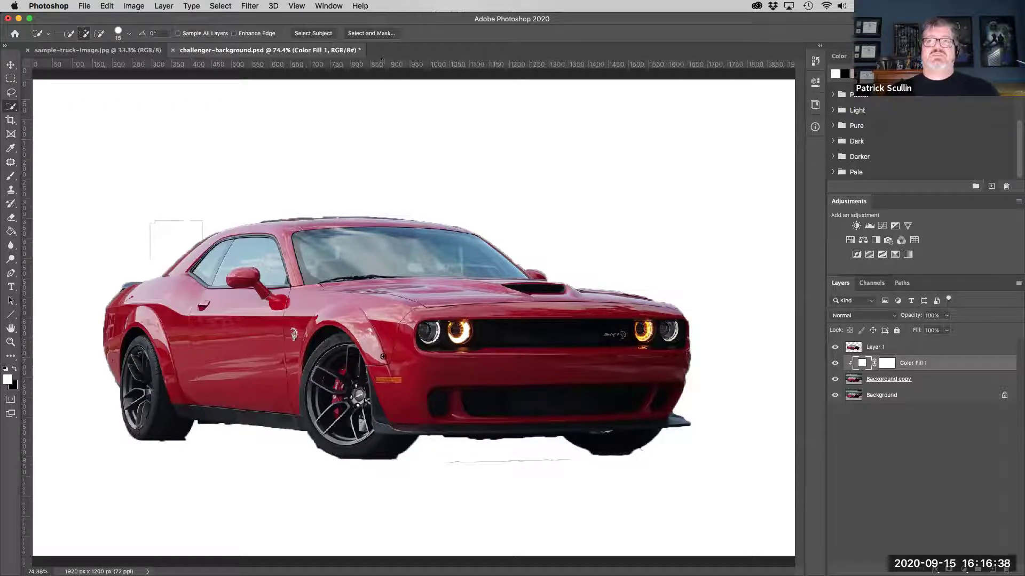
click(834, 363)
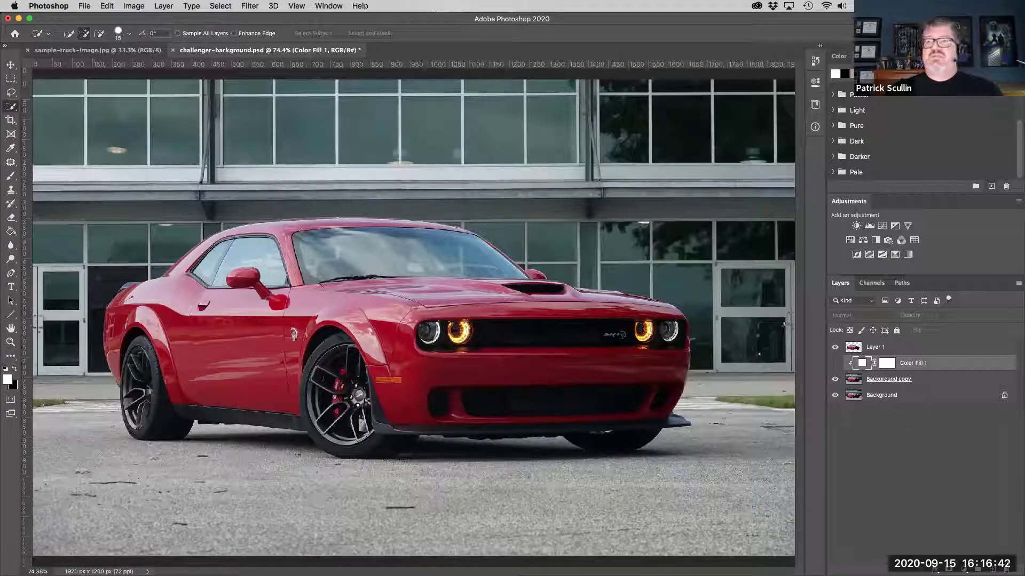
Step: Create a new layer beneath the car cutout, fill it with white using the Paint Bucket, and delete the Color Fill 1 layer
click(992, 569)
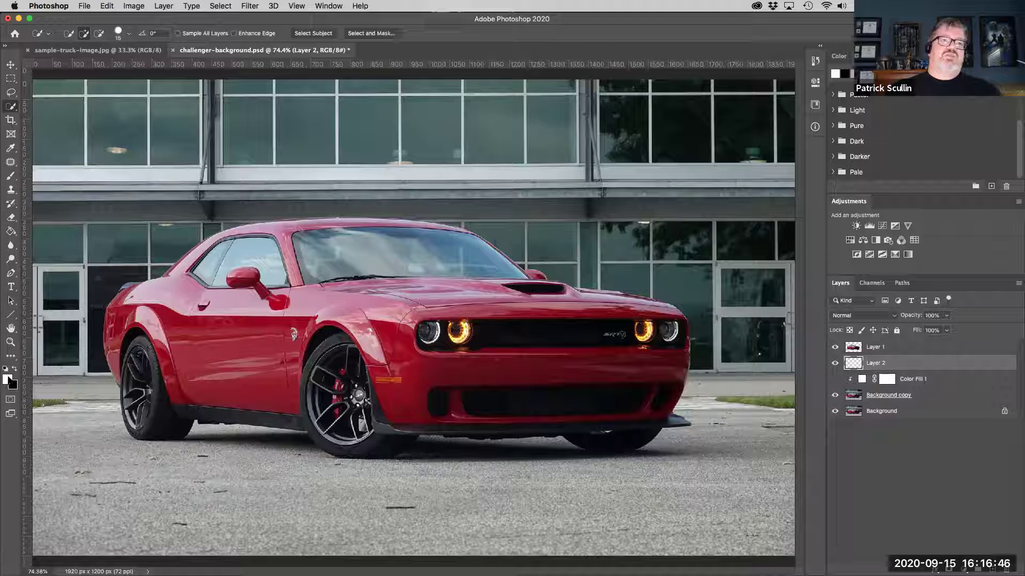
click(11, 232)
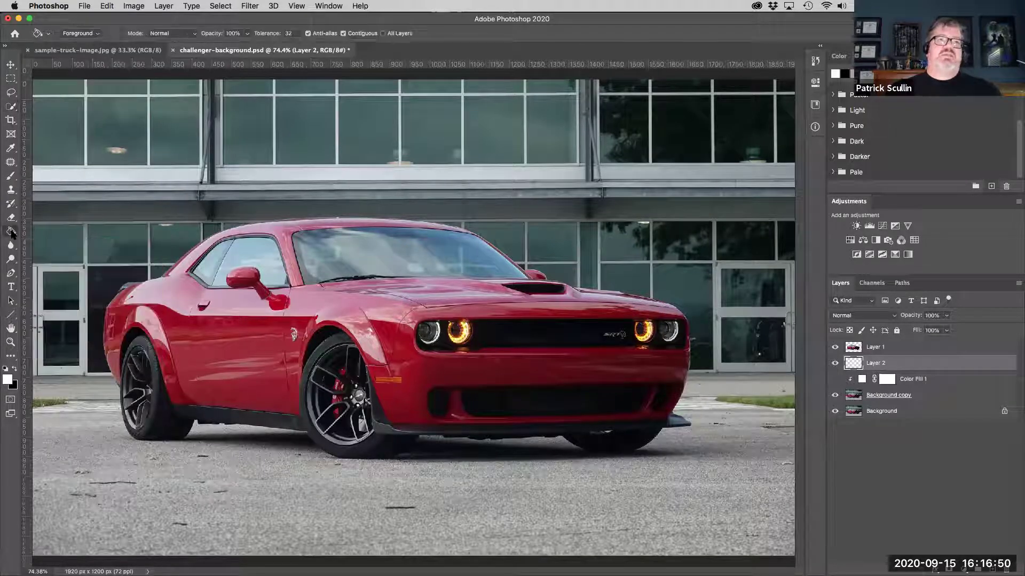
click(176, 209)
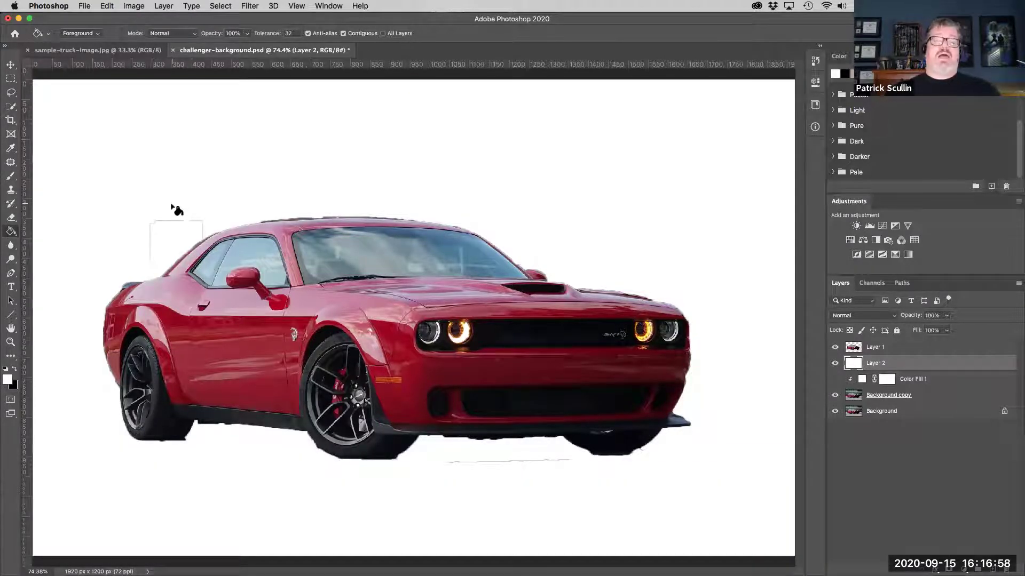
click(942, 380)
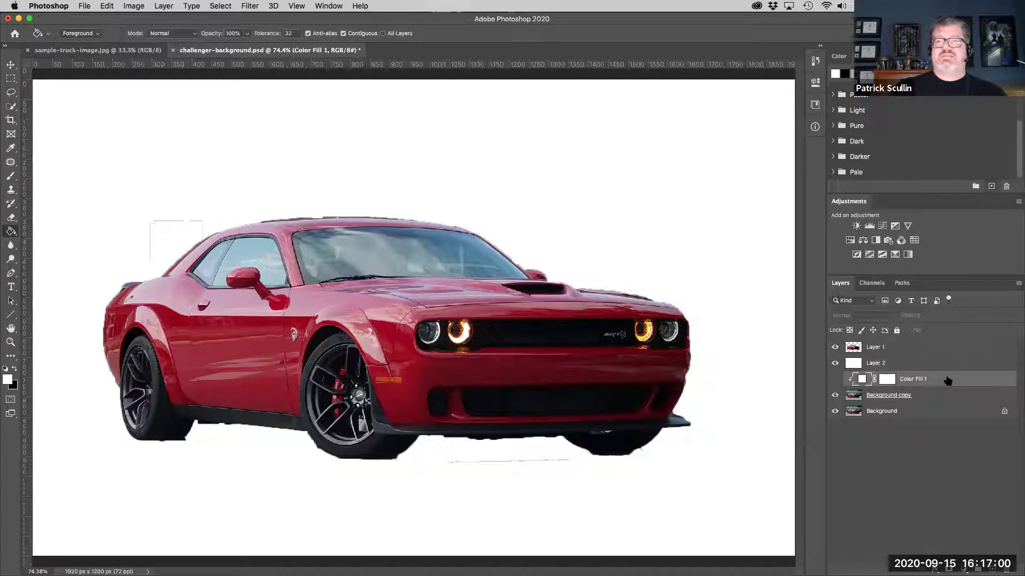
drag(972, 383, 1006, 570)
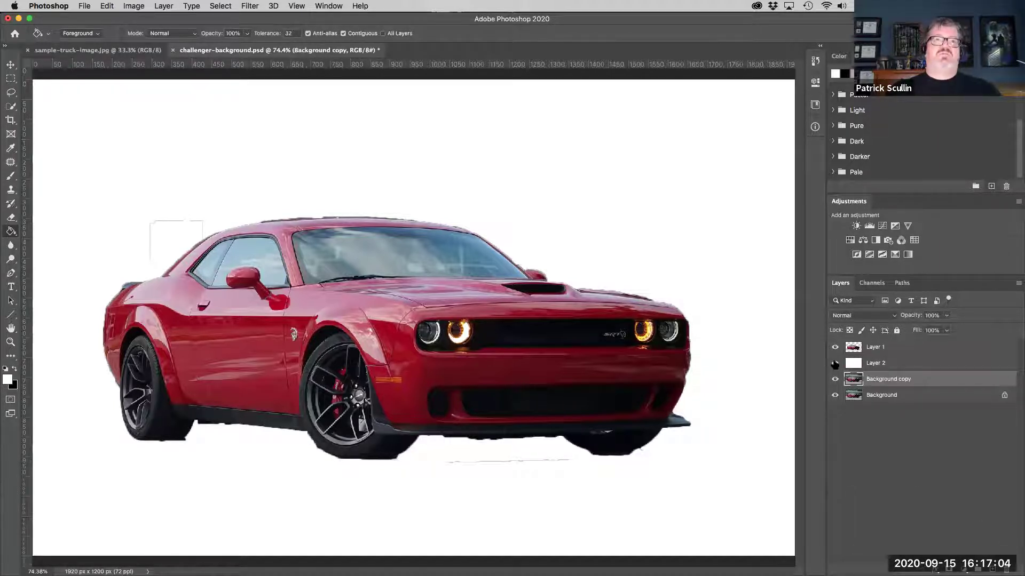
Step: Erase the stray leftovers on Layer 1 behind the rear roofline, under the rear tire and on the ground beneath the front bumper
click(862, 348)
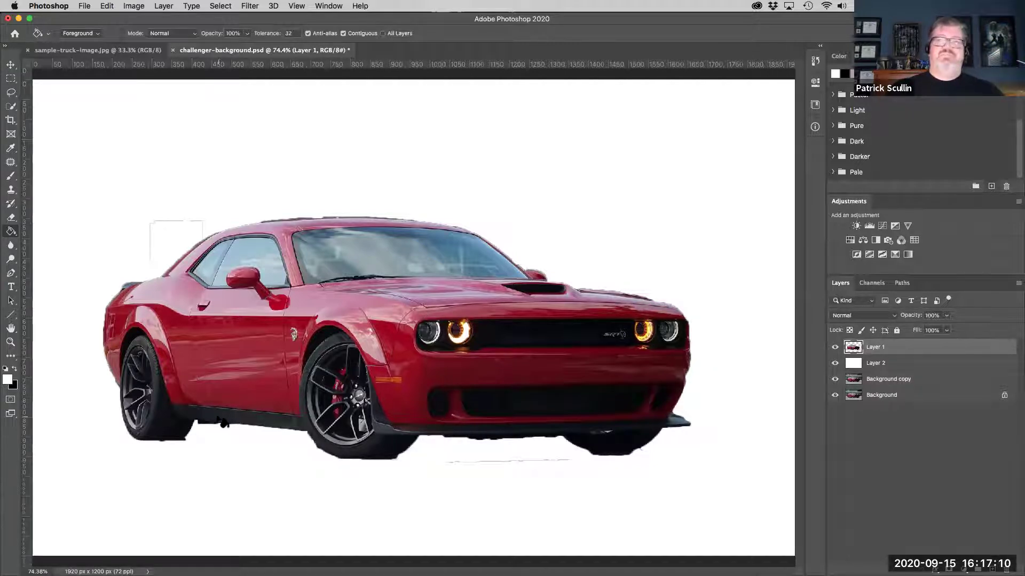
click(11, 218)
mouse_move(130, 211)
mouse_down()
mouse_move(162, 219)
mouse_move(141, 232)
mouse_move(189, 210)
mouse_move(182, 219)
mouse_move(207, 221)
mouse_up()
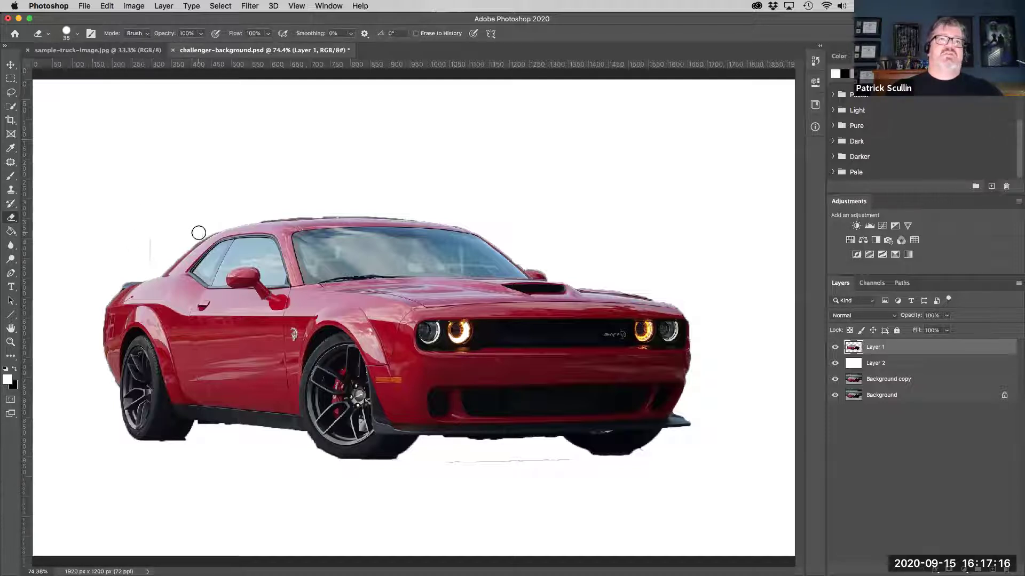
drag(150, 262, 149, 242)
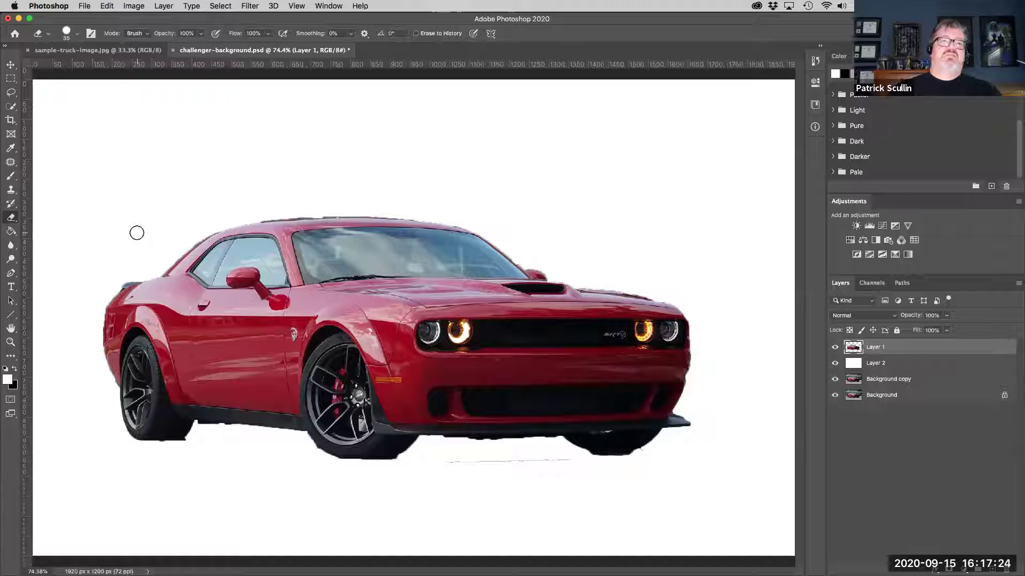
drag(156, 449, 184, 441)
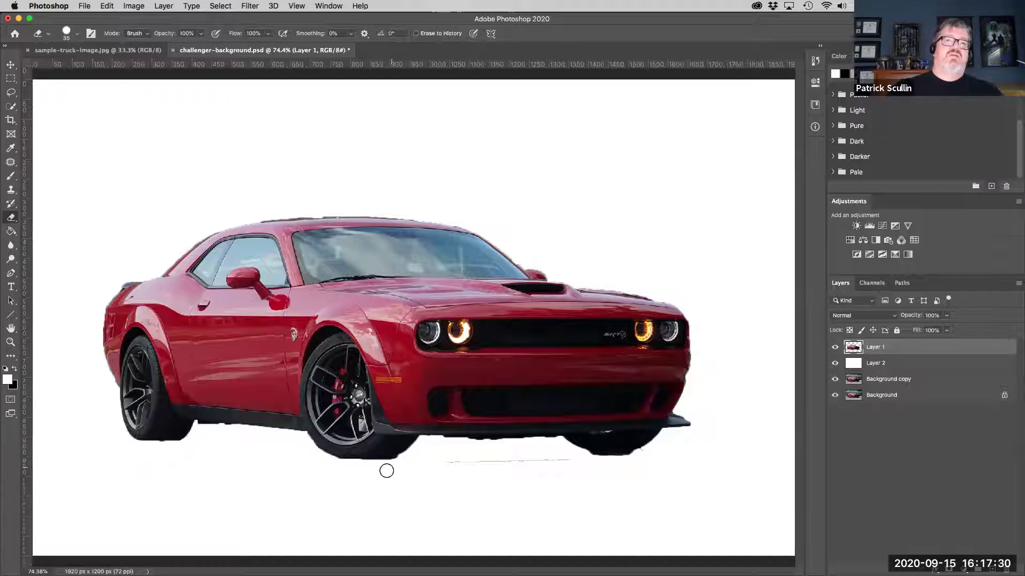
drag(582, 461, 451, 461)
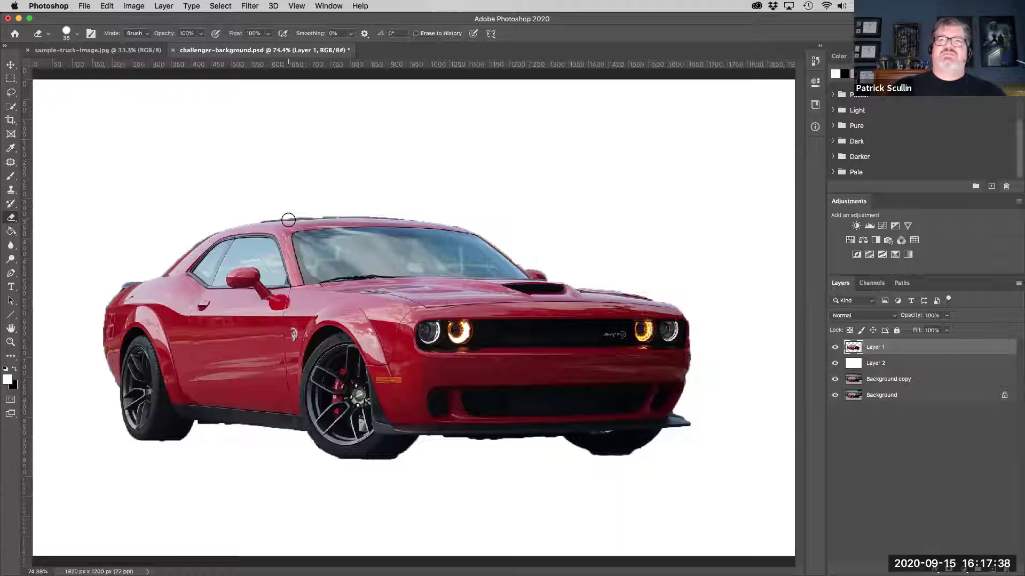
Step: Add a Drop Shadow effect to the car layer, keeping the car in view beside the effect settings
key(super+minus)
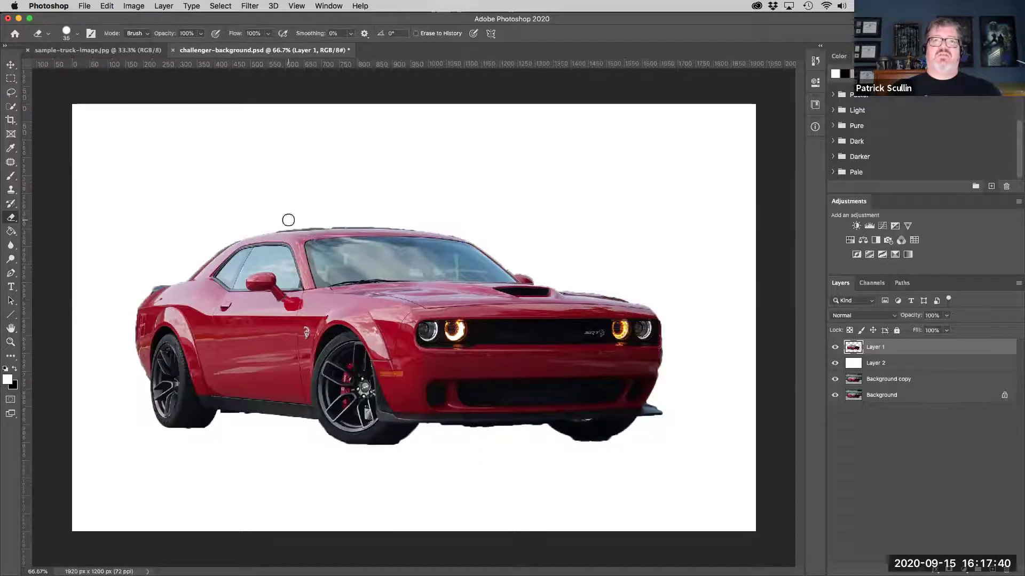
key(super+minus)
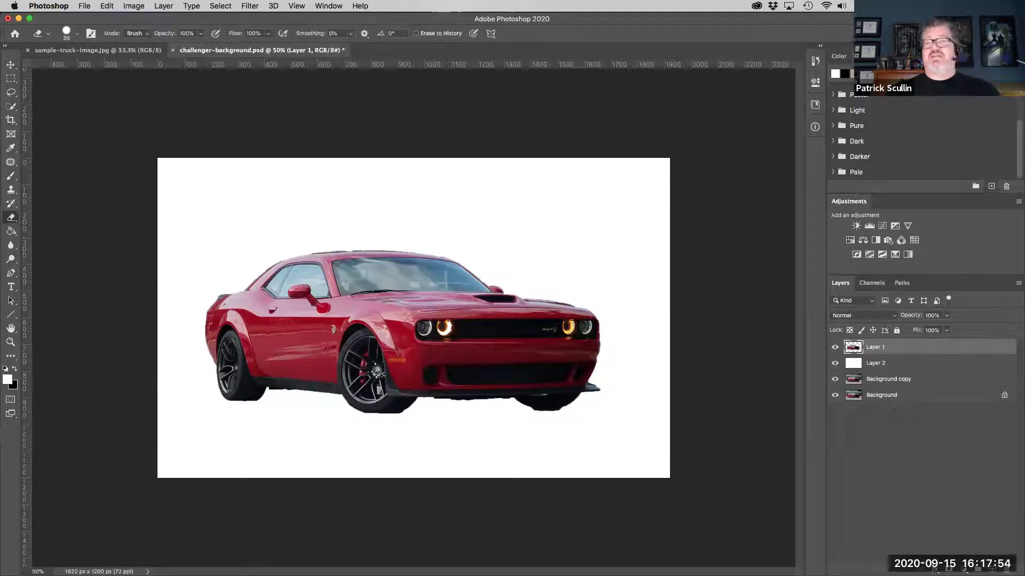
click(934, 570)
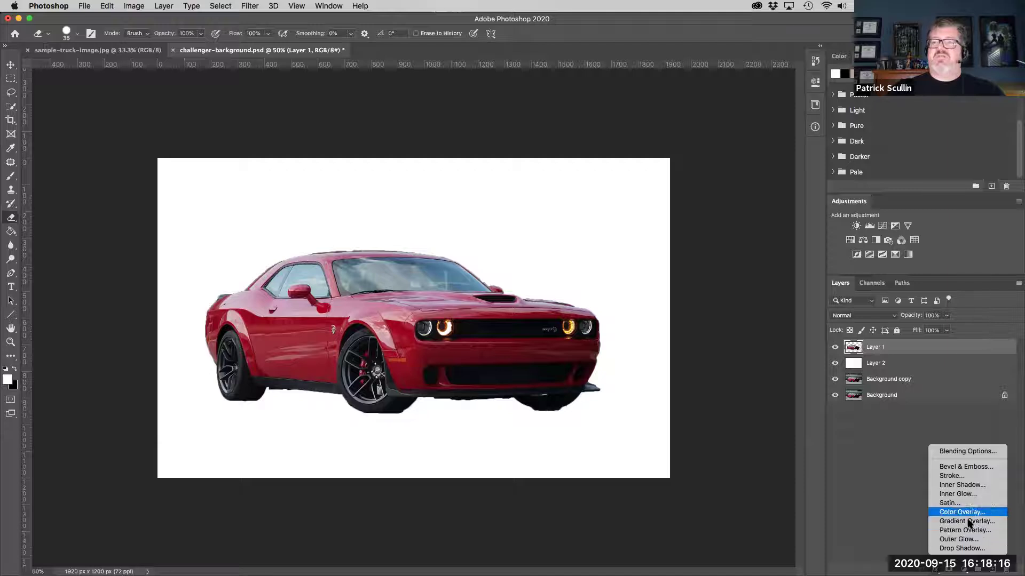
click(966, 548)
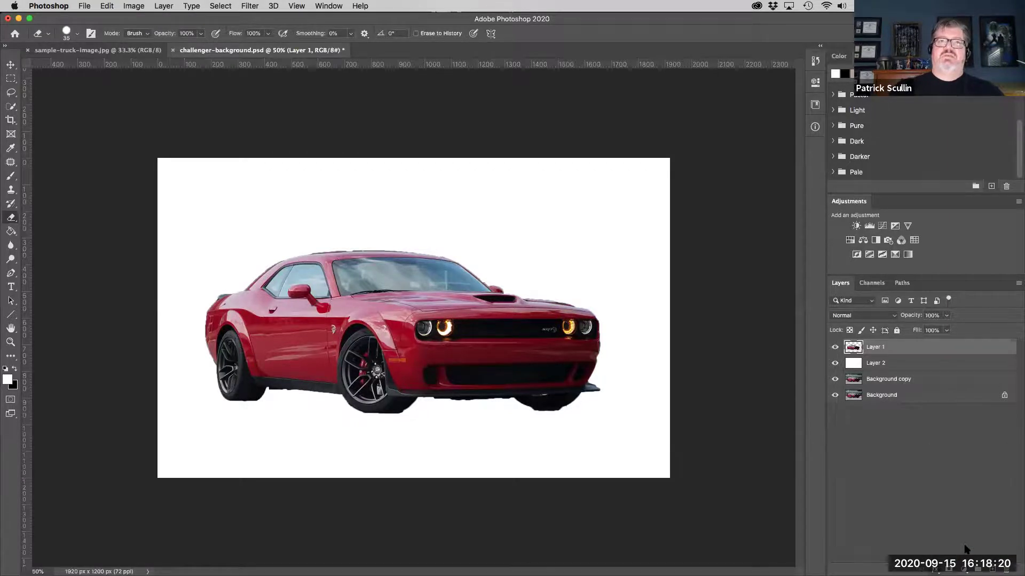
drag(419, 163, 731, 115)
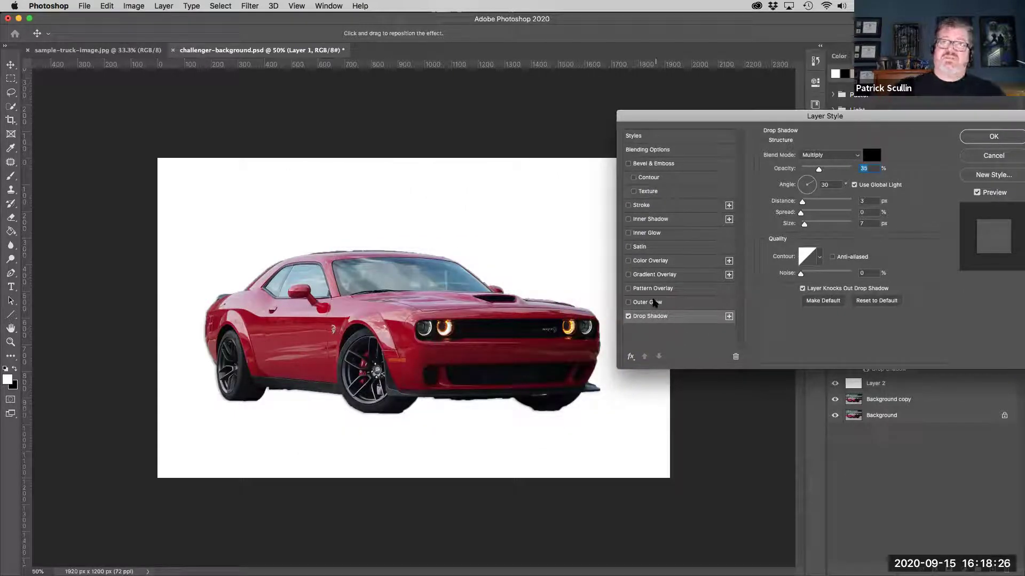
drag(719, 122, 631, 55)
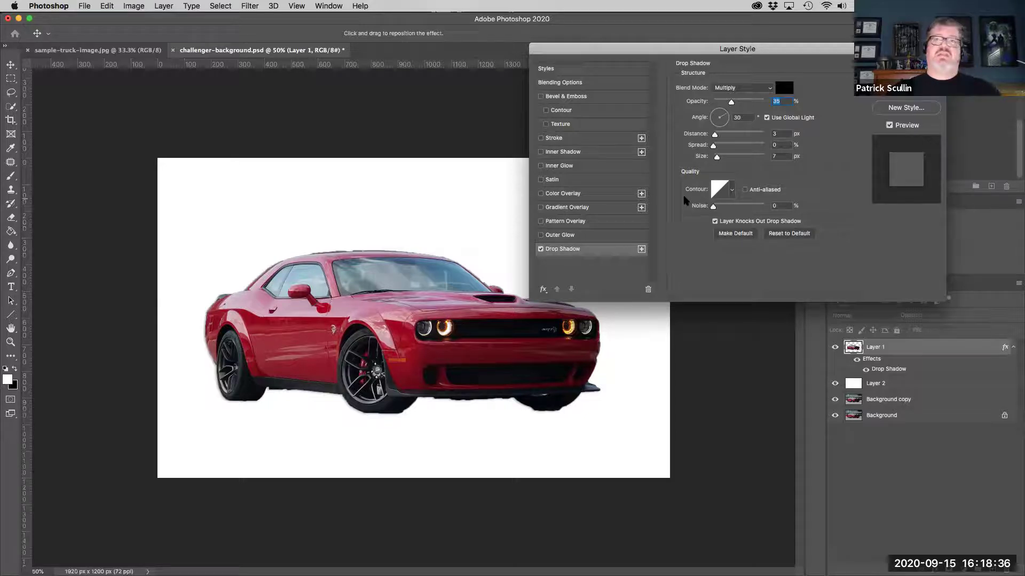
Step: Set the drop shadow to 26% opacity, 21 px distance, 20% spread and 68 px size, and apply it
drag(717, 157, 749, 109)
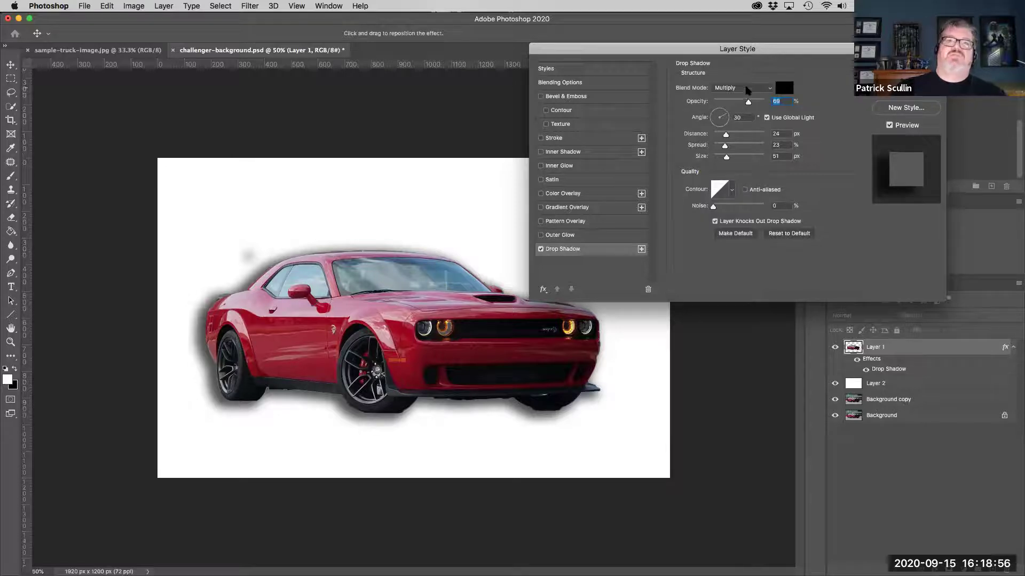
drag(740, 103, 730, 104)
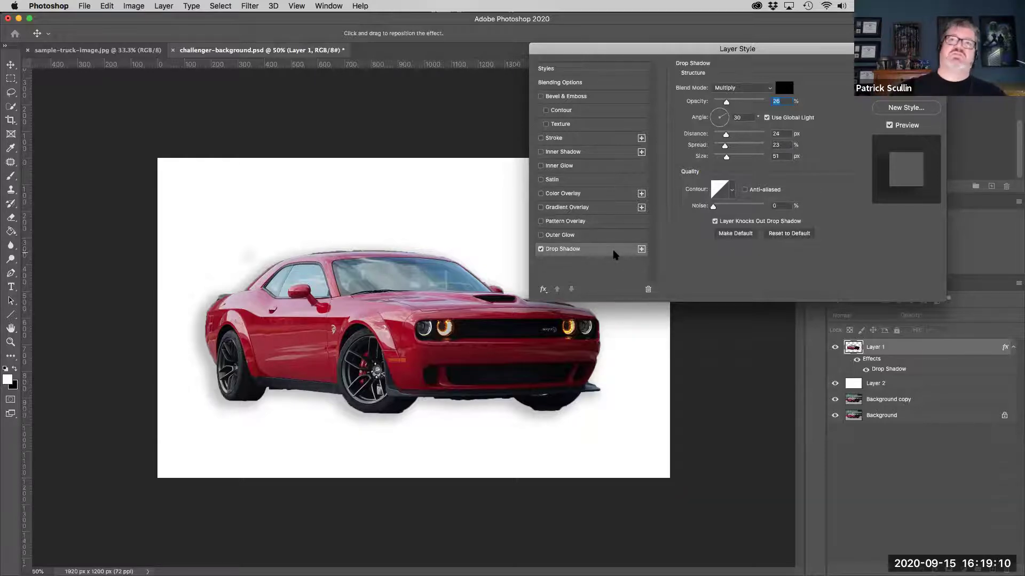
drag(726, 157, 724, 135)
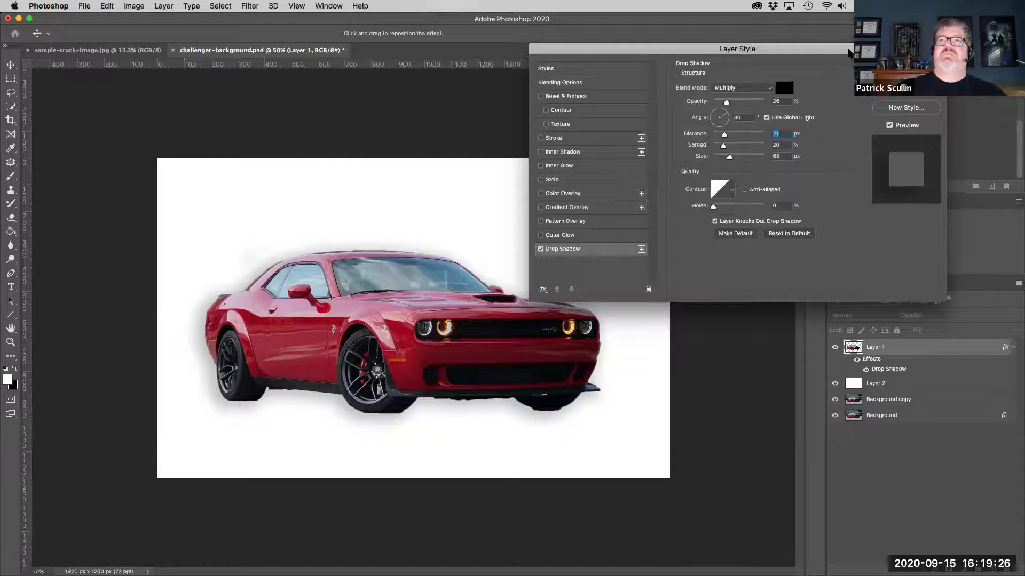
drag(849, 52, 808, 53)
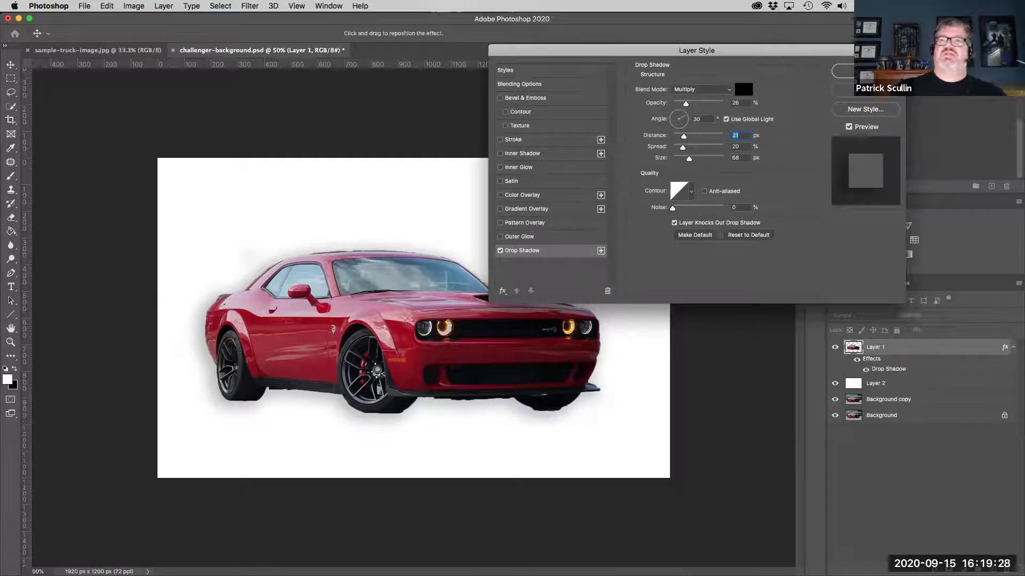
click(846, 71)
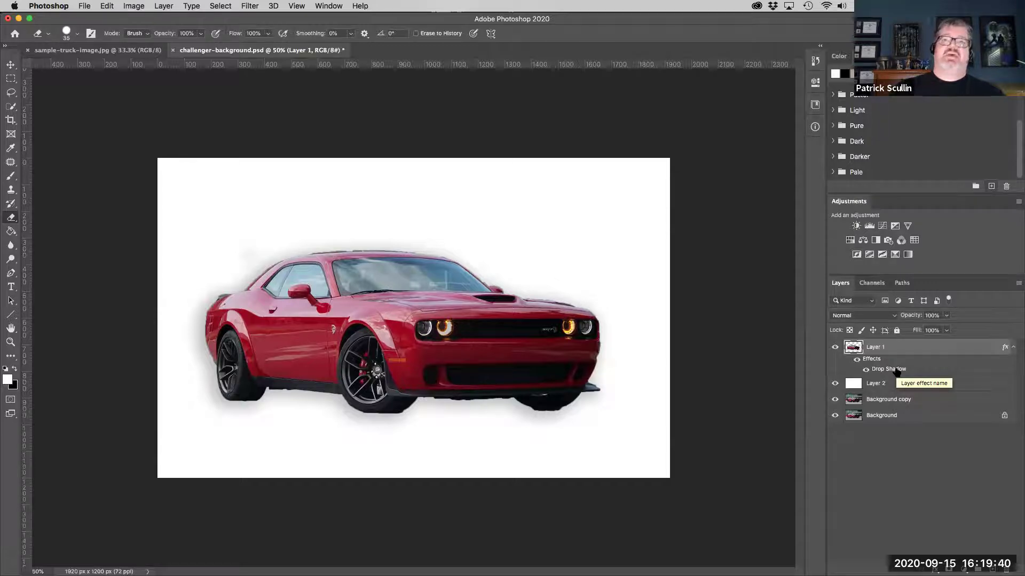
Step: Collapse the effects list under the car layer
click(1013, 348)
click(1013, 347)
click(1013, 348)
click(1013, 348)
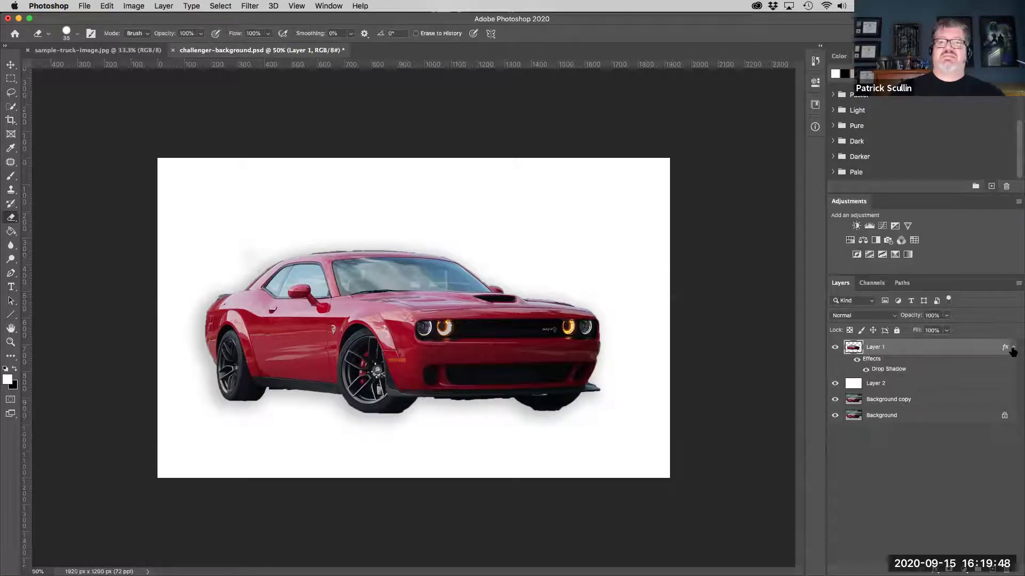
click(1013, 348)
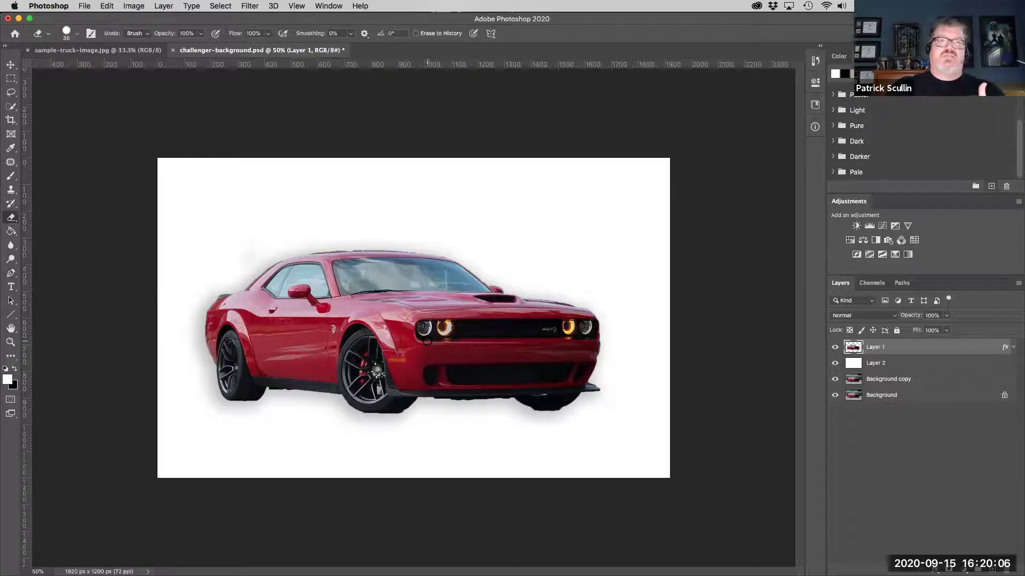
Step: Add a new layer directly above the white Layer 2 and name it Shadow
click(918, 365)
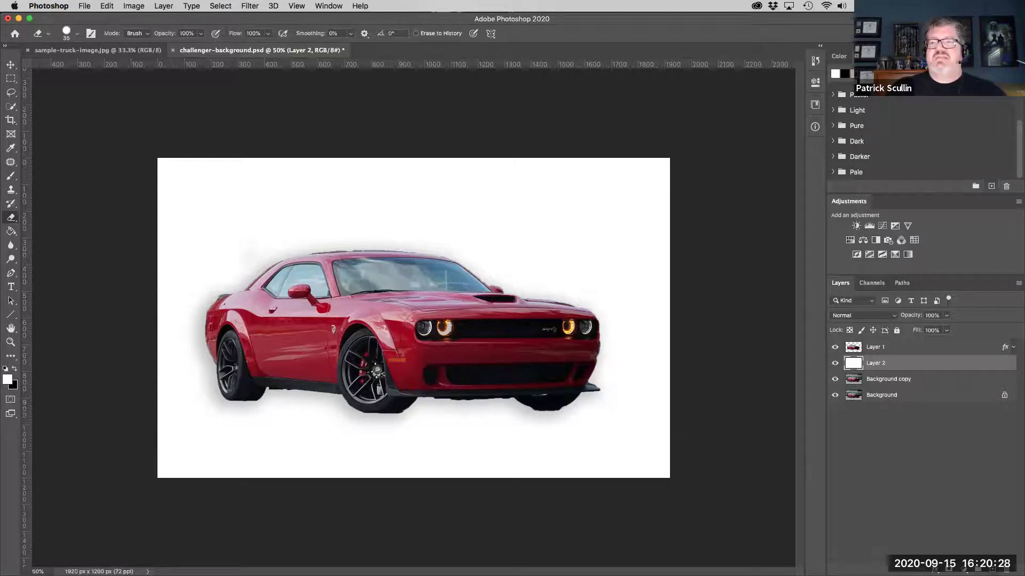
click(992, 570)
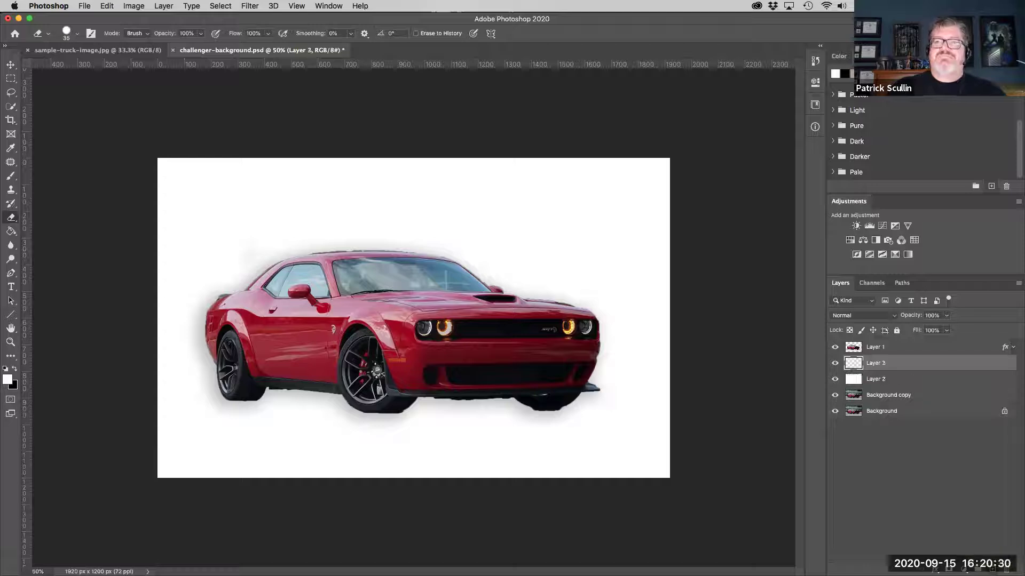
double_click(875, 363)
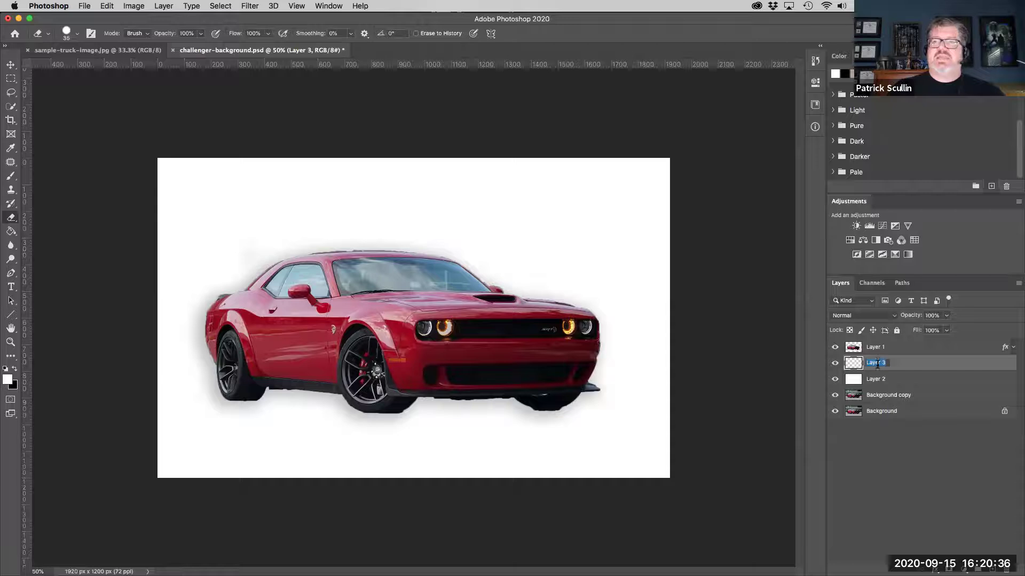
text(Shadow)
key(Return)
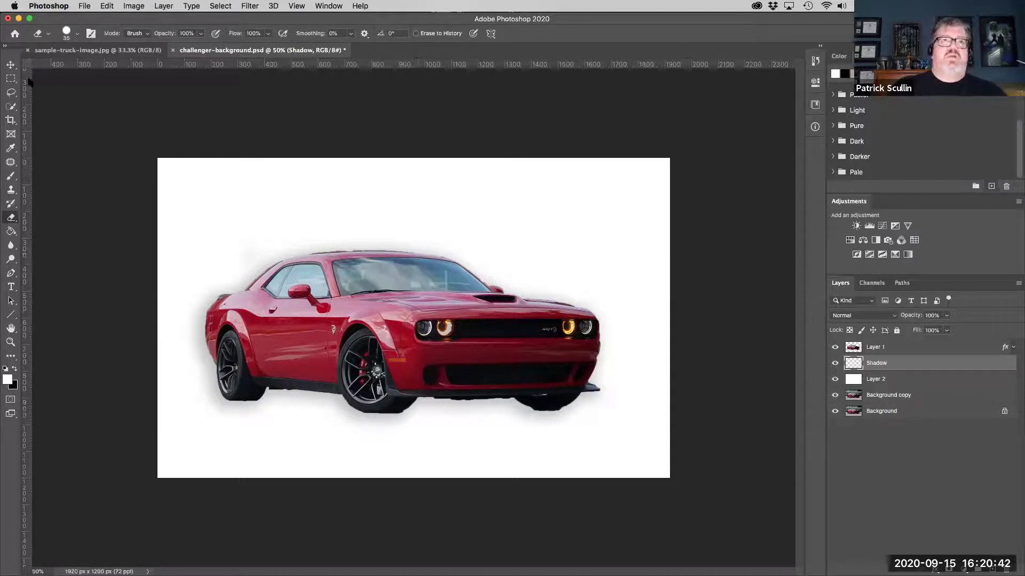
Step: Draw a flat elliptical selection beneath the car, spanning its full length, and shift it slightly up against the tires
click(10, 80)
right_click(11, 83)
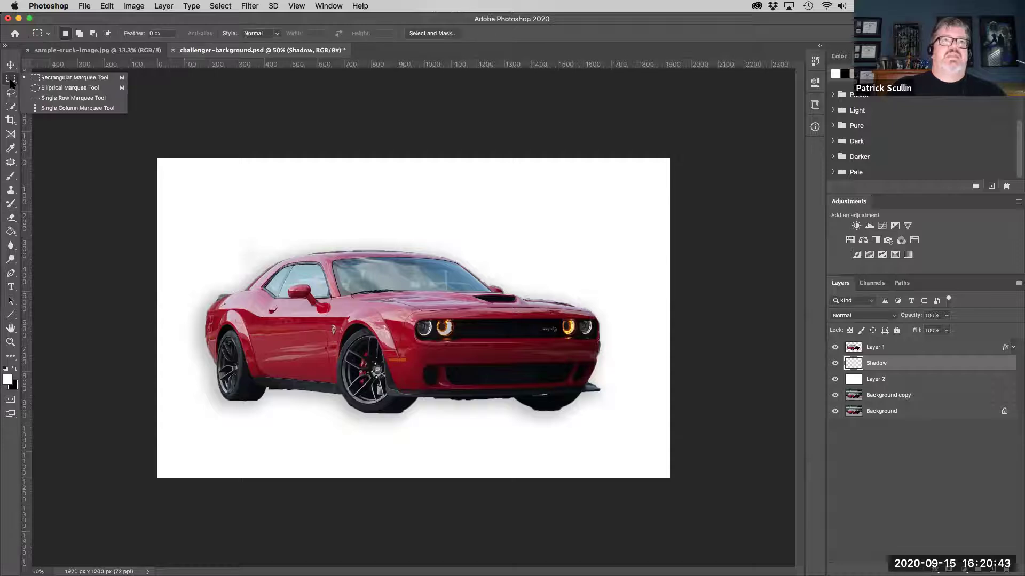
click(39, 87)
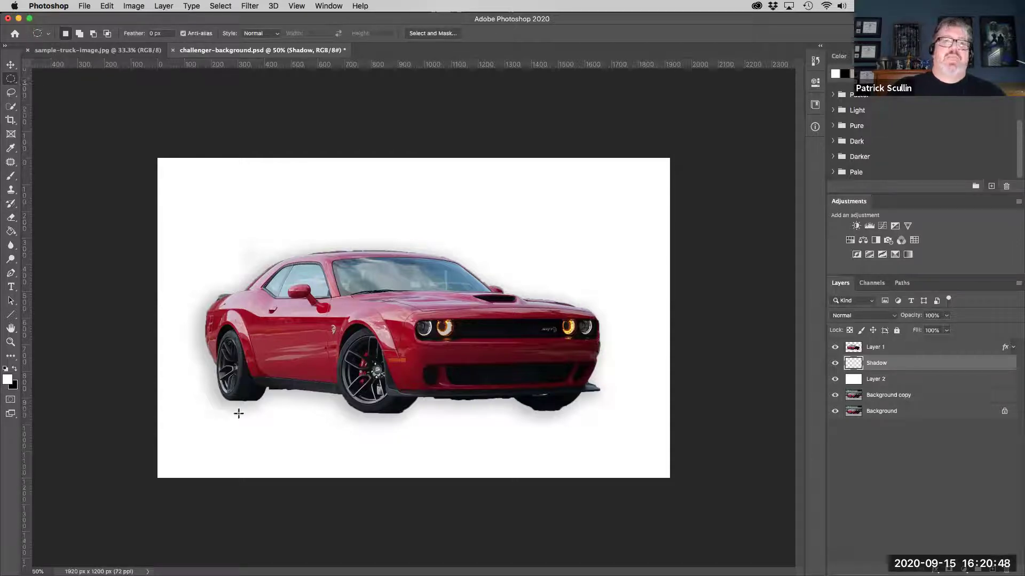
drag(192, 392, 606, 424)
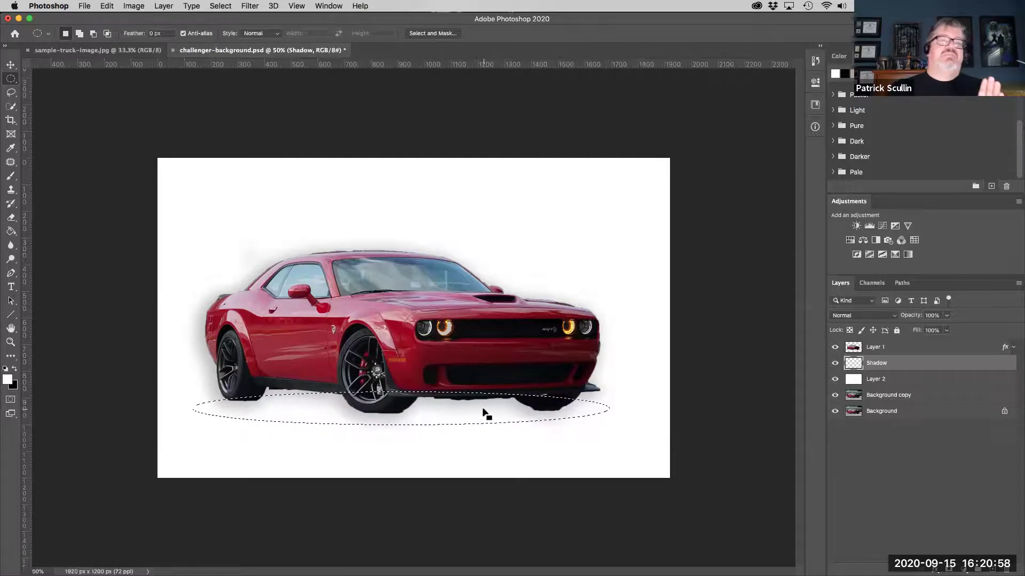
drag(483, 409, 473, 414)
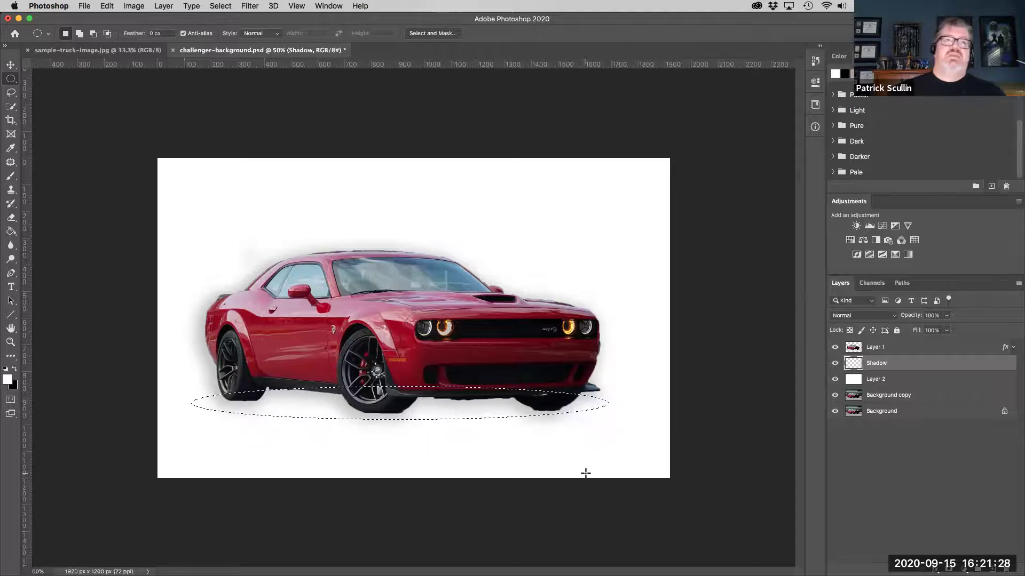
Step: Try filling the unfeathered elliptical selection with black as the foreground color, and undo the fill
click(15, 370)
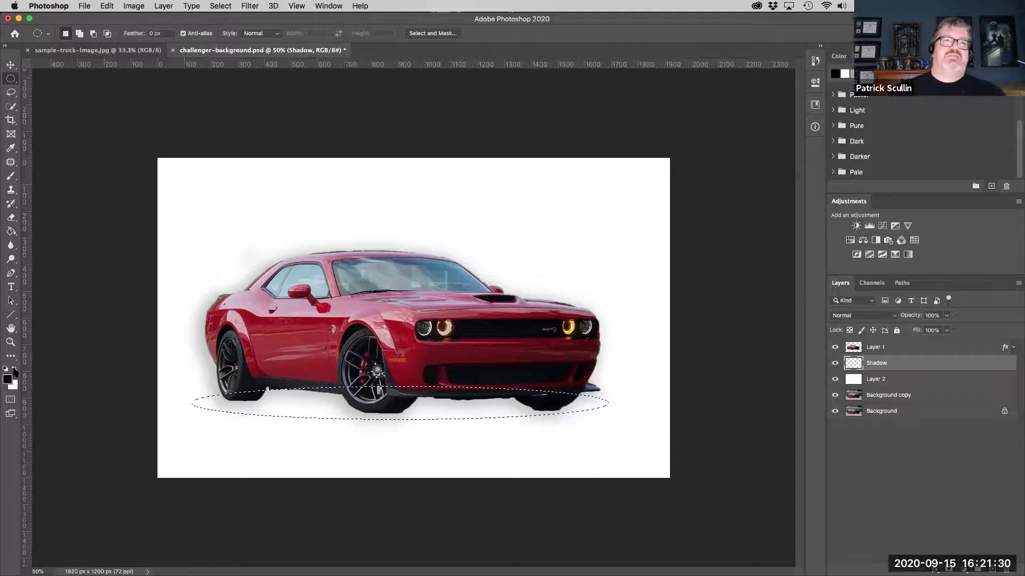
click(9, 234)
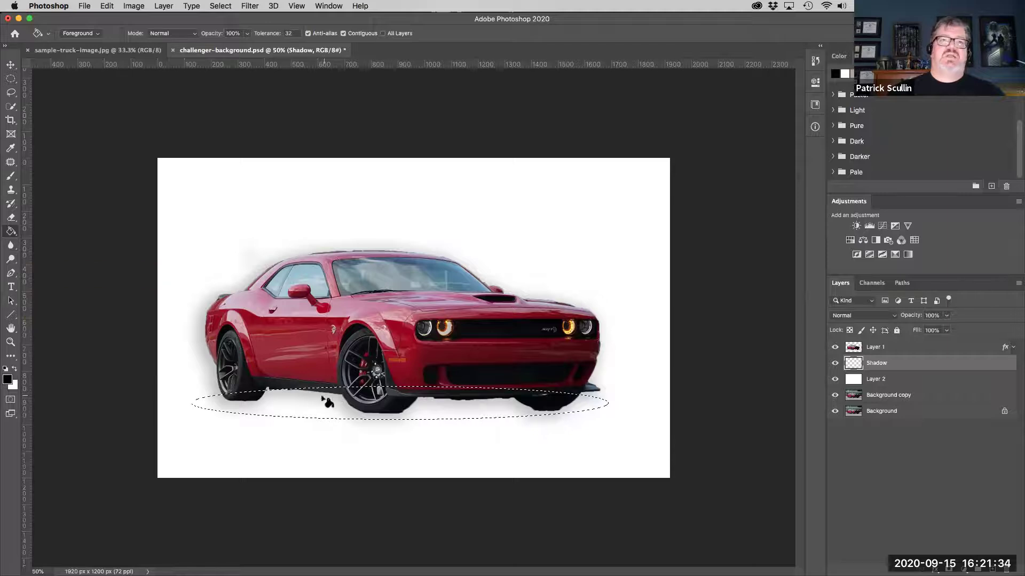
click(322, 407)
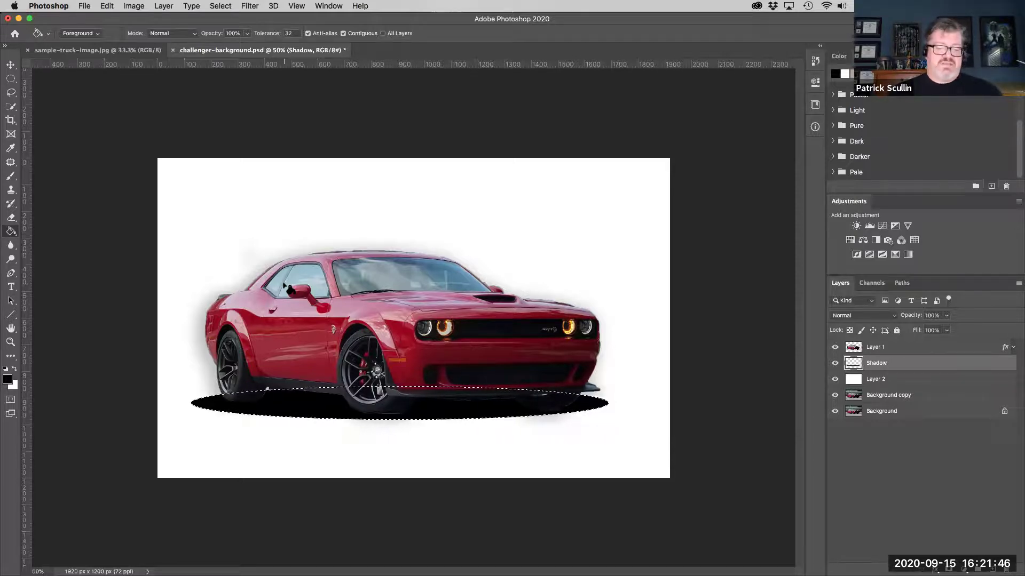
key(super+z)
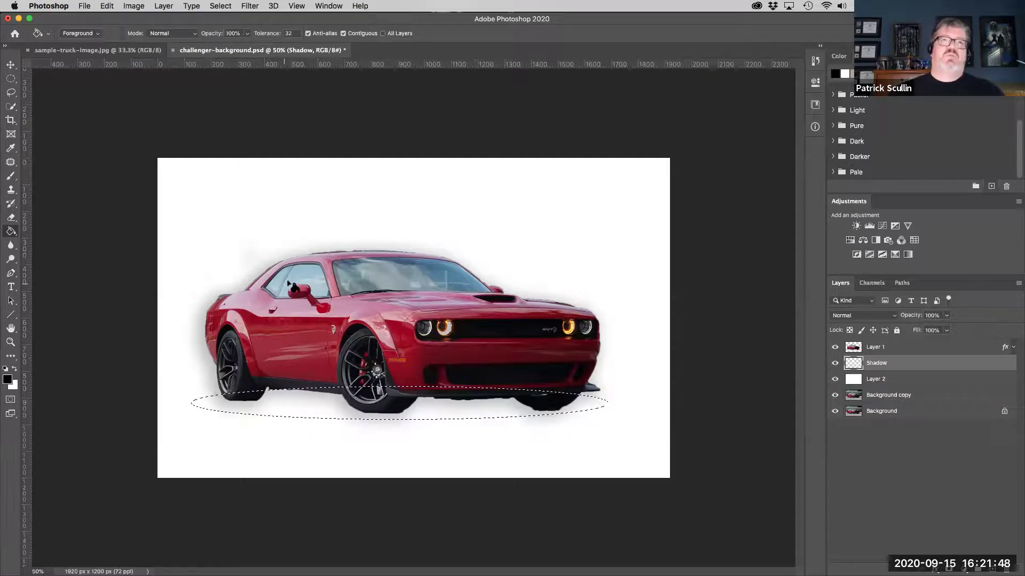
Step: Try feathering the elliptical selection with a 100-pixel radius, and undo the feather
click(220, 6)
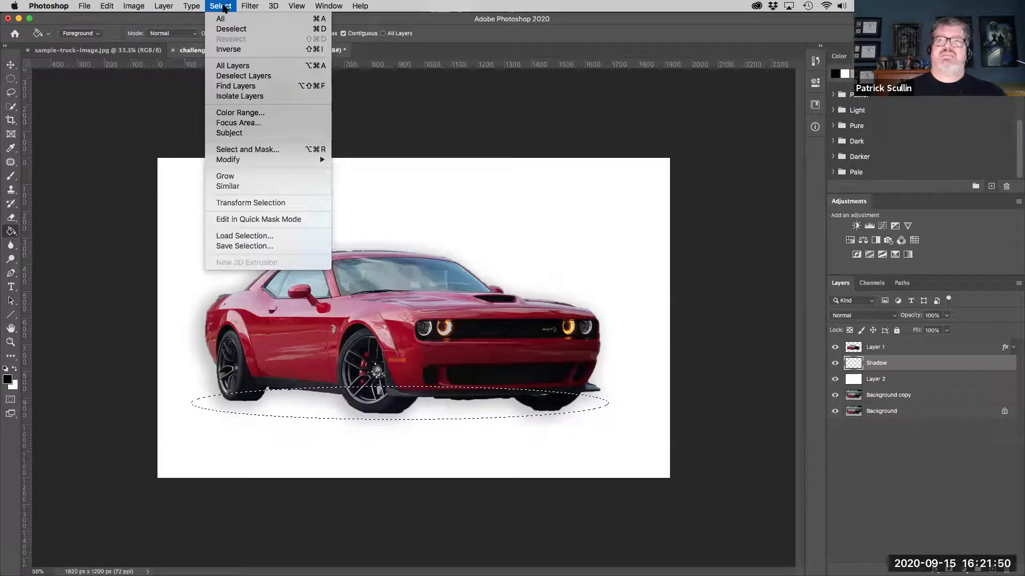
mouse_move(248, 164)
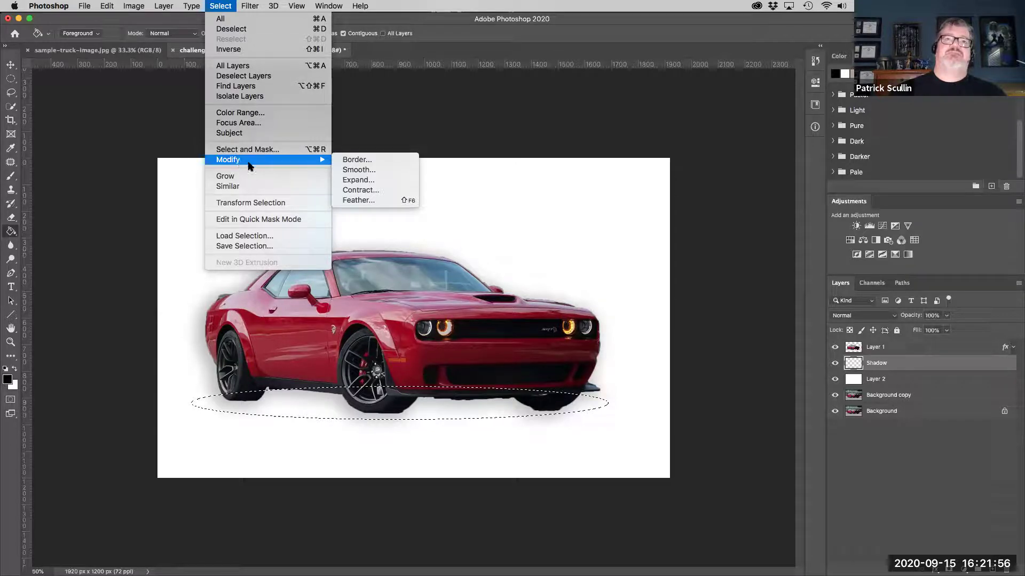
click(371, 200)
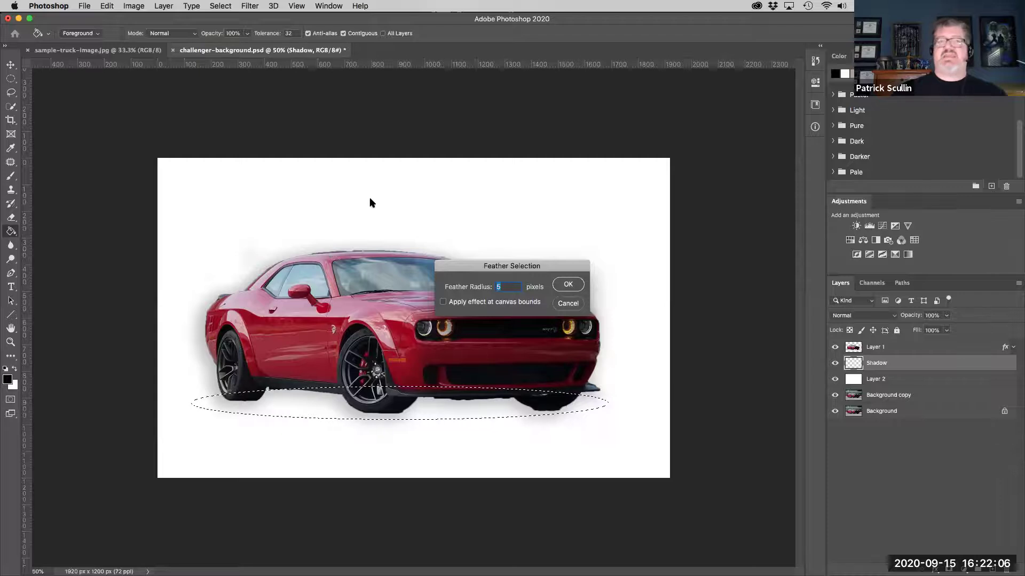
text(100)
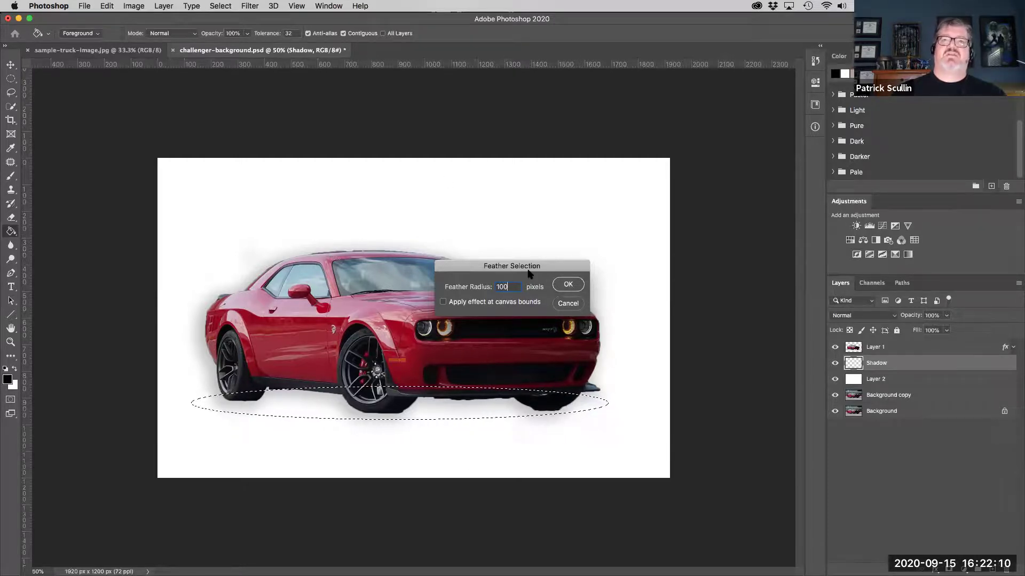
click(569, 287)
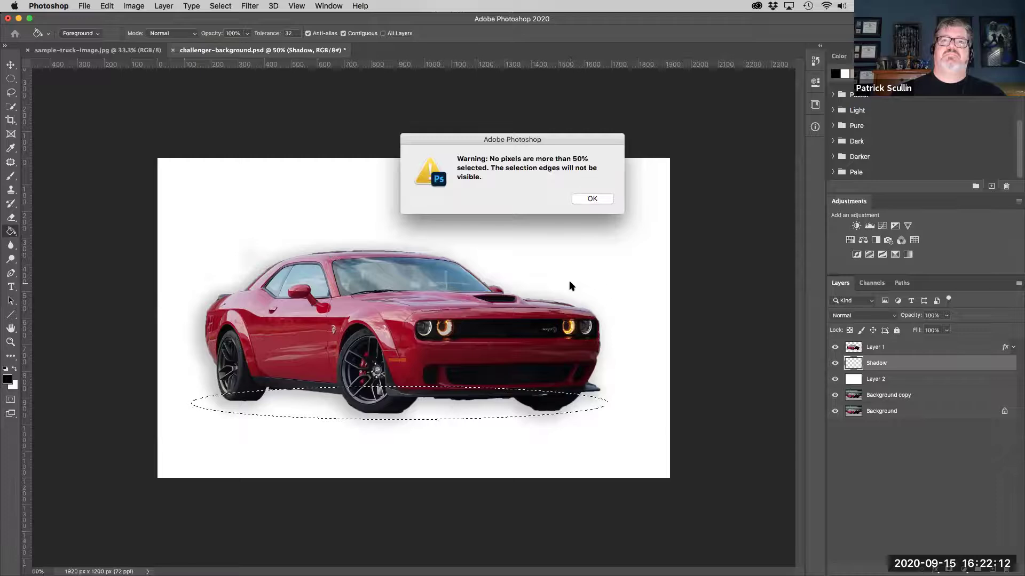
click(592, 198)
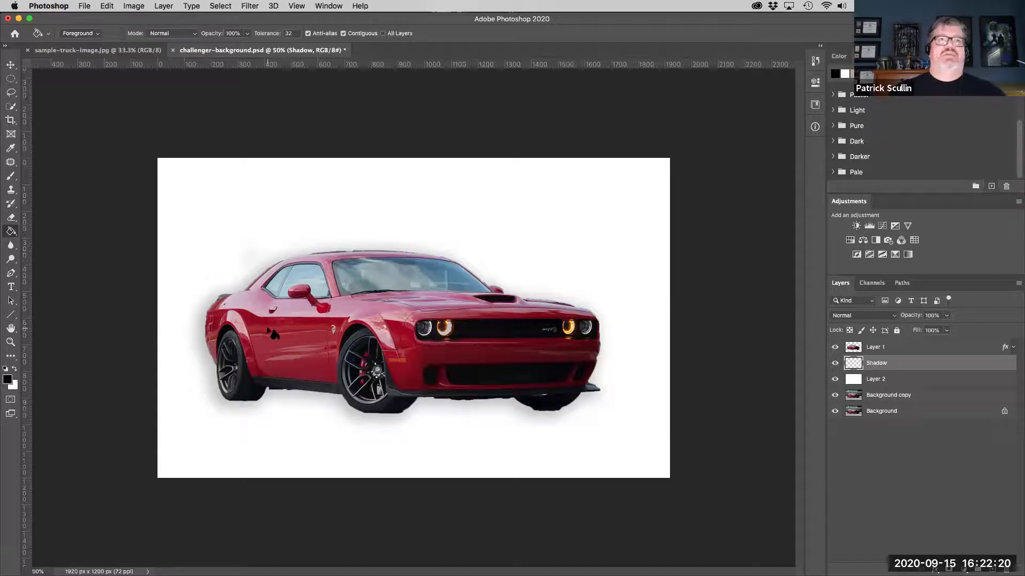
key(super+z)
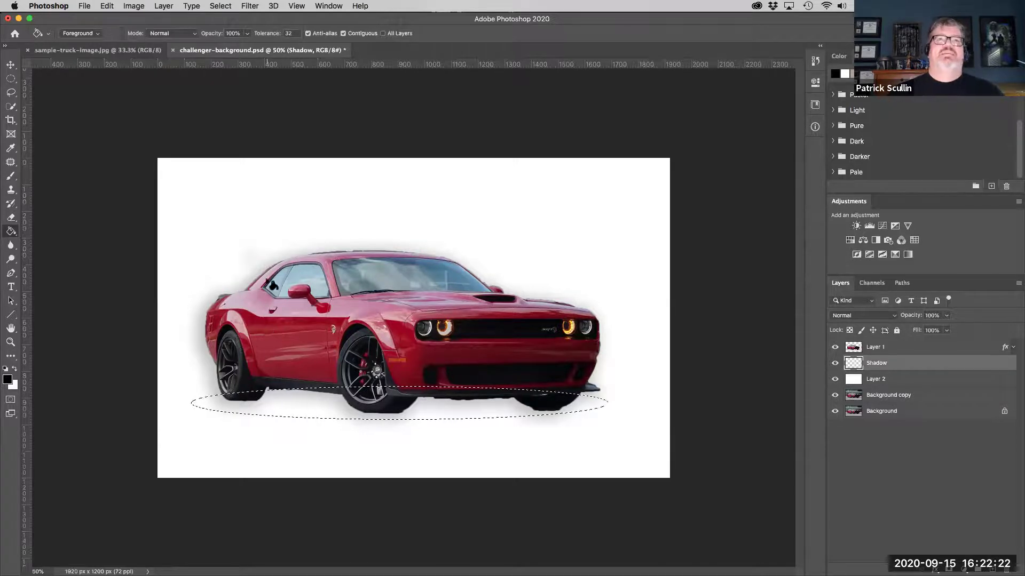
Step: Feather the elliptical selection under the car with a radius of 50 pixels
click(220, 6)
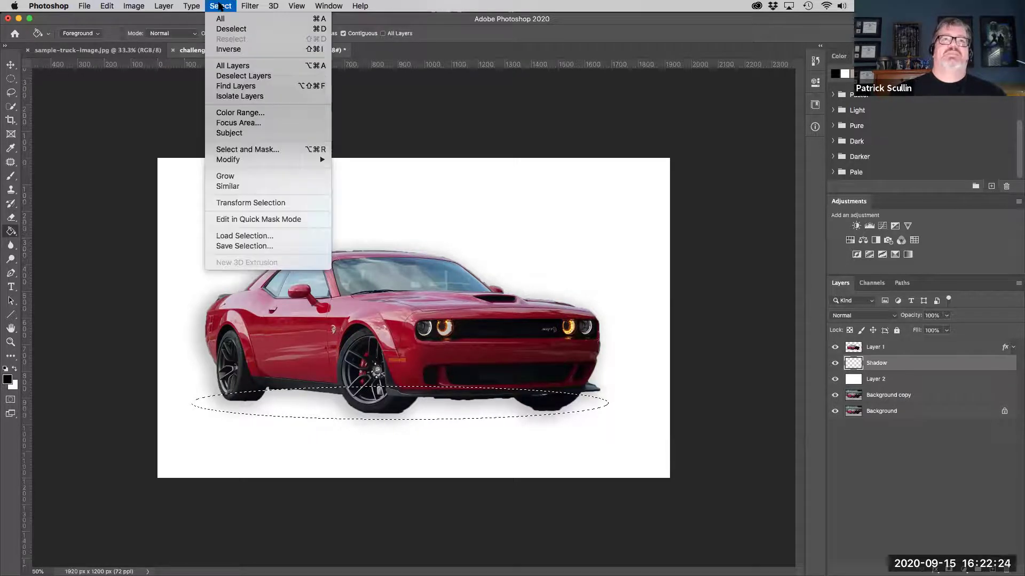
mouse_move(283, 164)
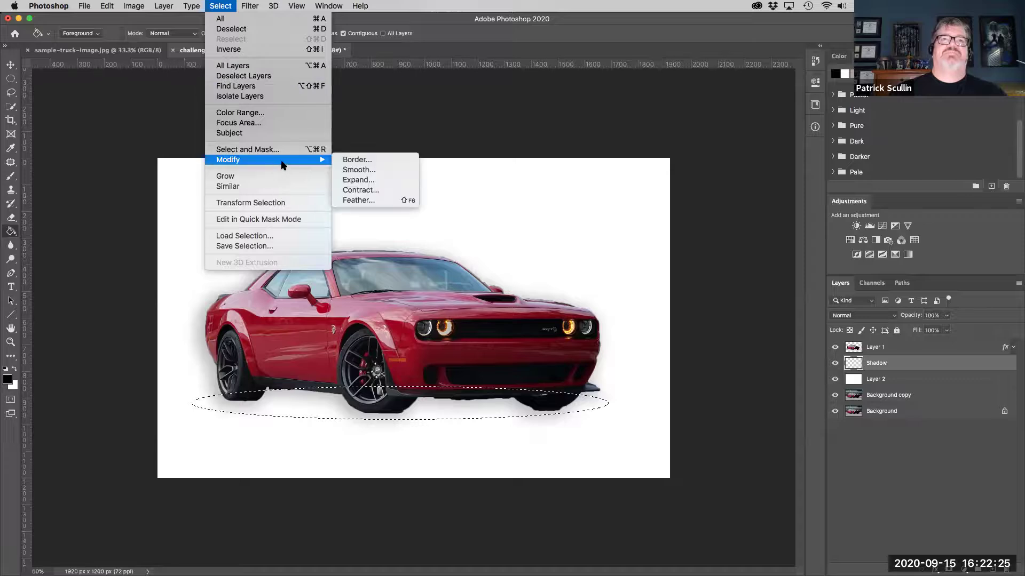
click(368, 201)
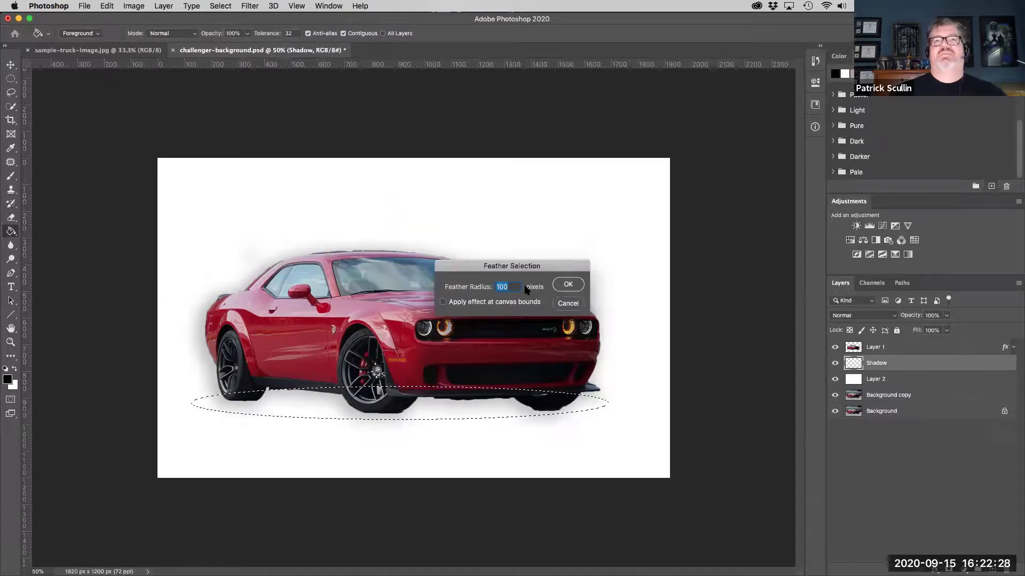
text(50)
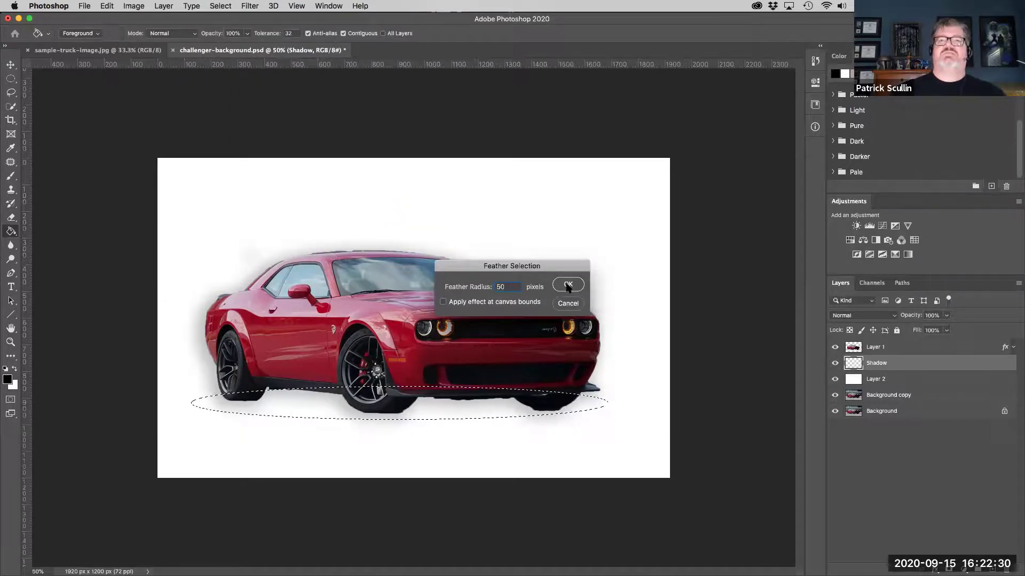
click(567, 286)
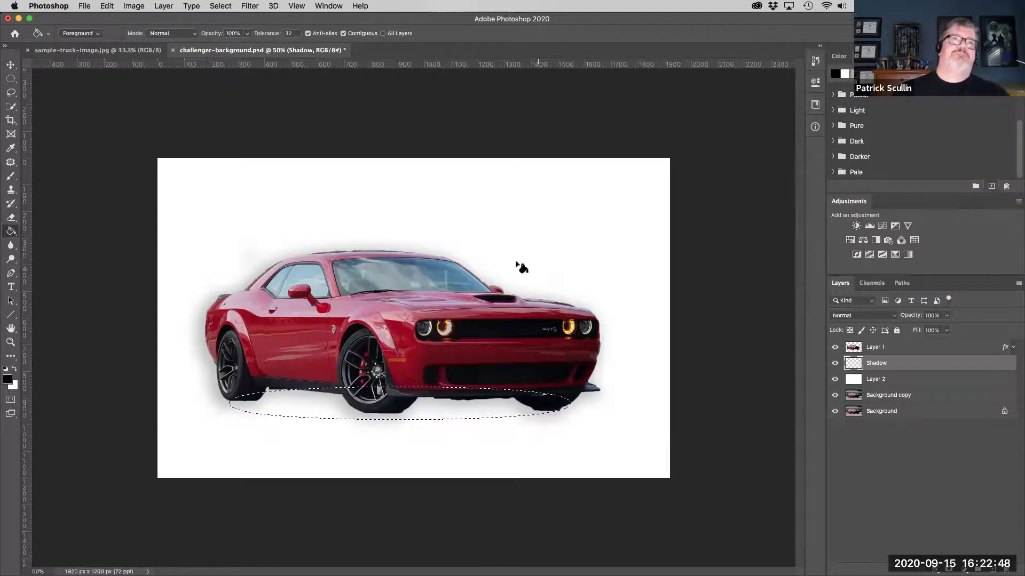
Step: Fill the feathered selection on the Shadow layer with black in Normal mode at 100% opacity, and deselect it
click(107, 6)
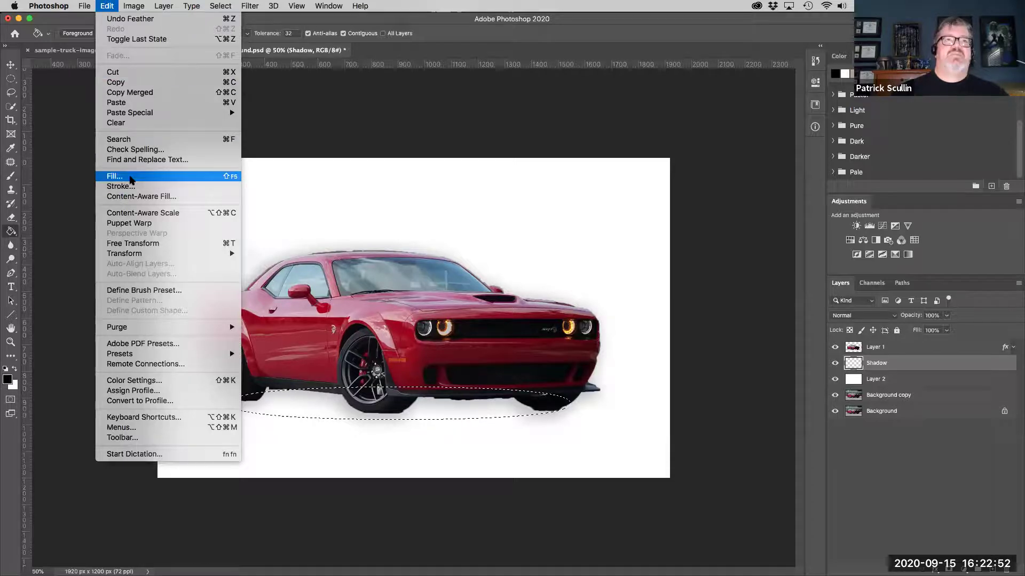
click(130, 180)
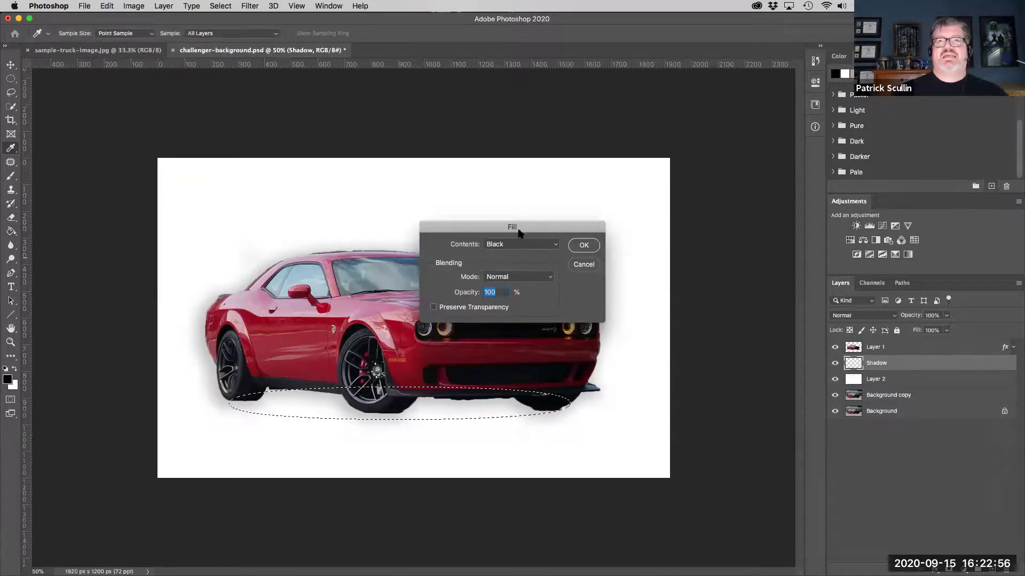
click(592, 245)
key(g)
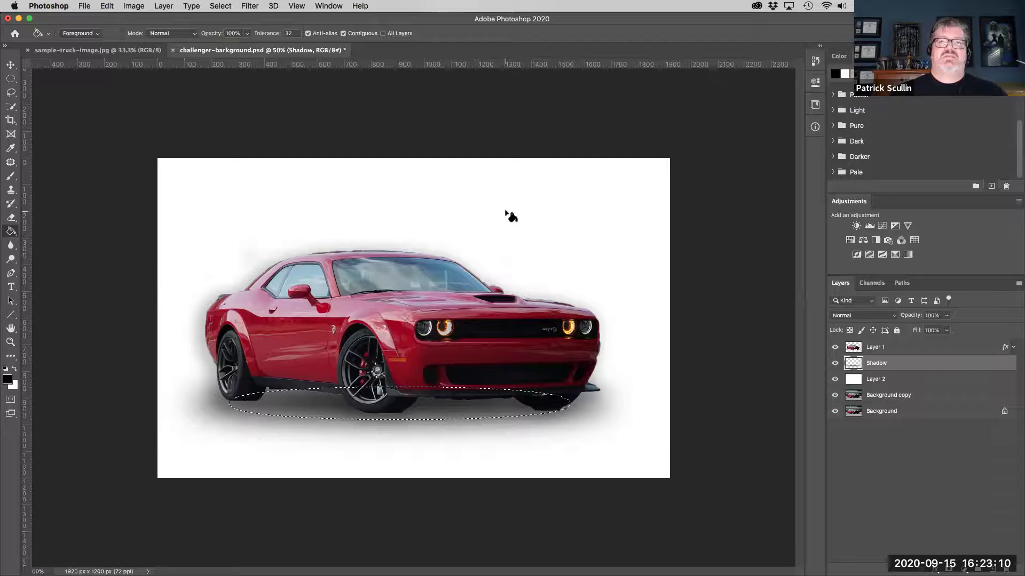
key(super+d)
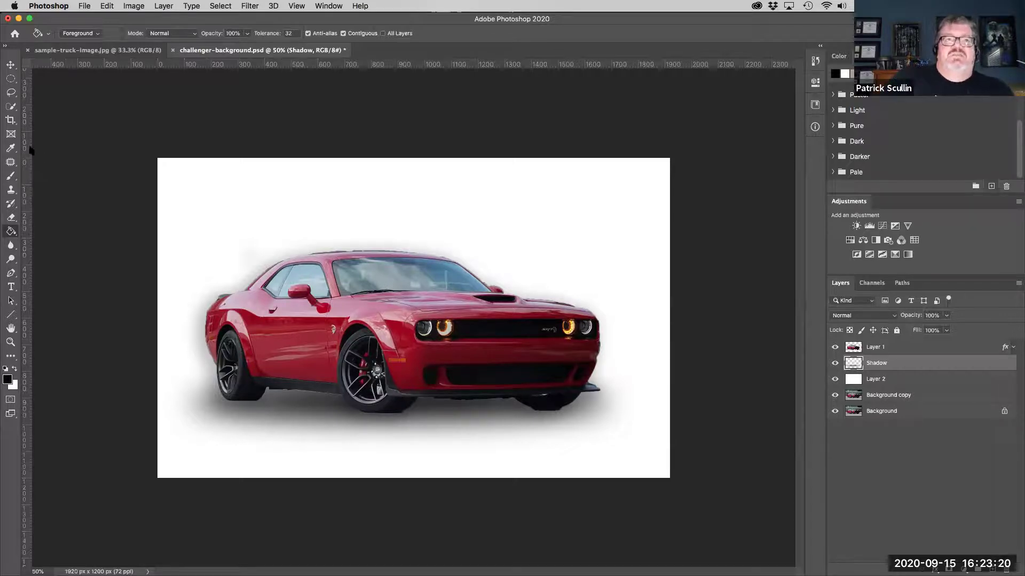
Step: Draw a second, slightly shorter elliptical selection beneath the car's wheels and feather it by 10 pixels
click(11, 79)
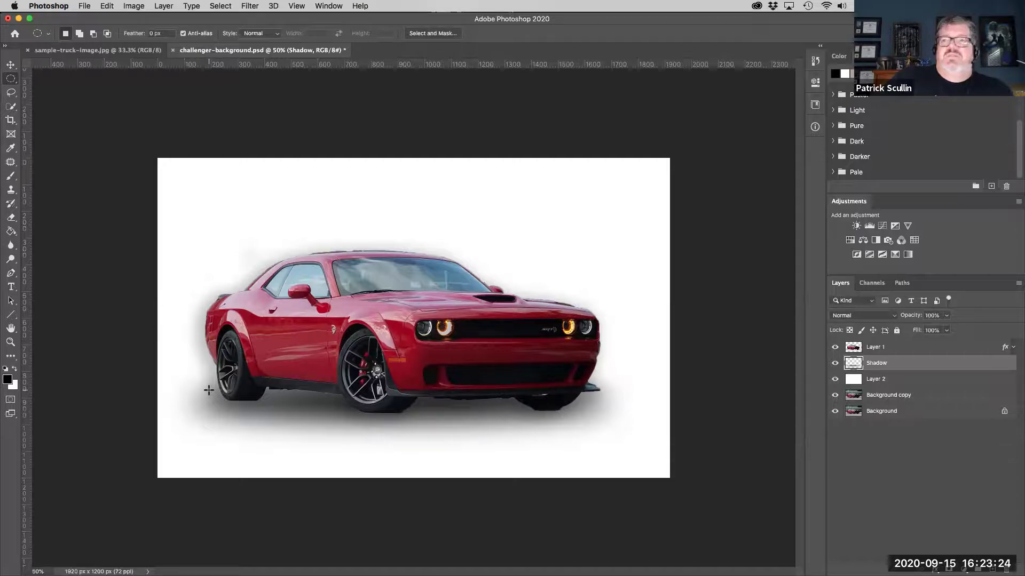
drag(208, 390, 588, 421)
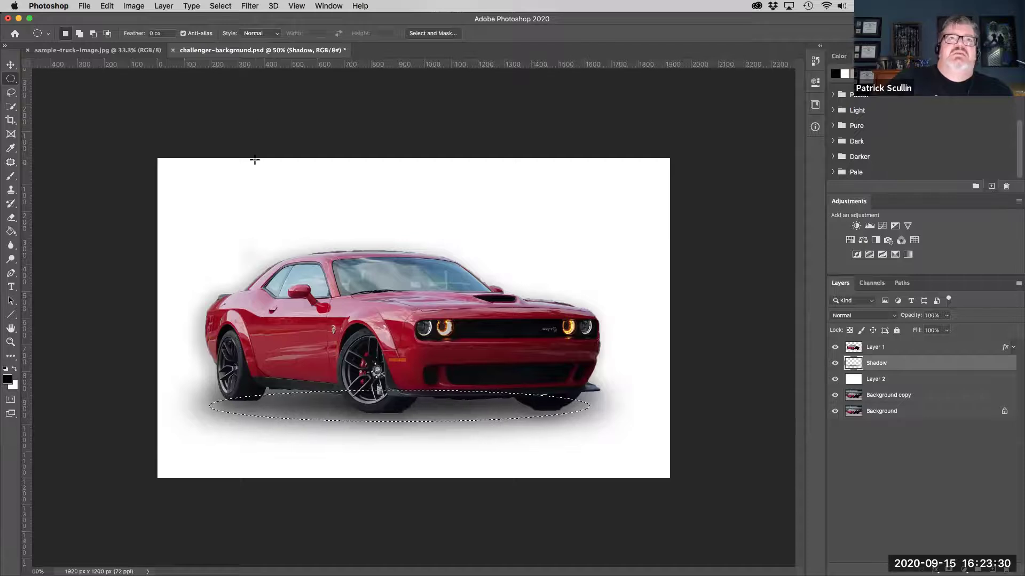
click(220, 6)
mouse_move(264, 160)
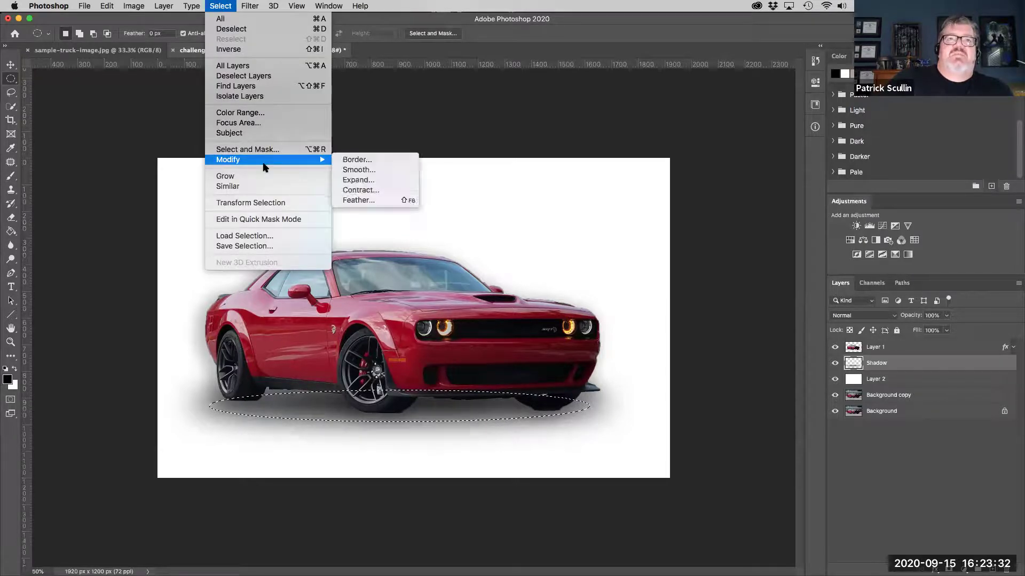
click(357, 200)
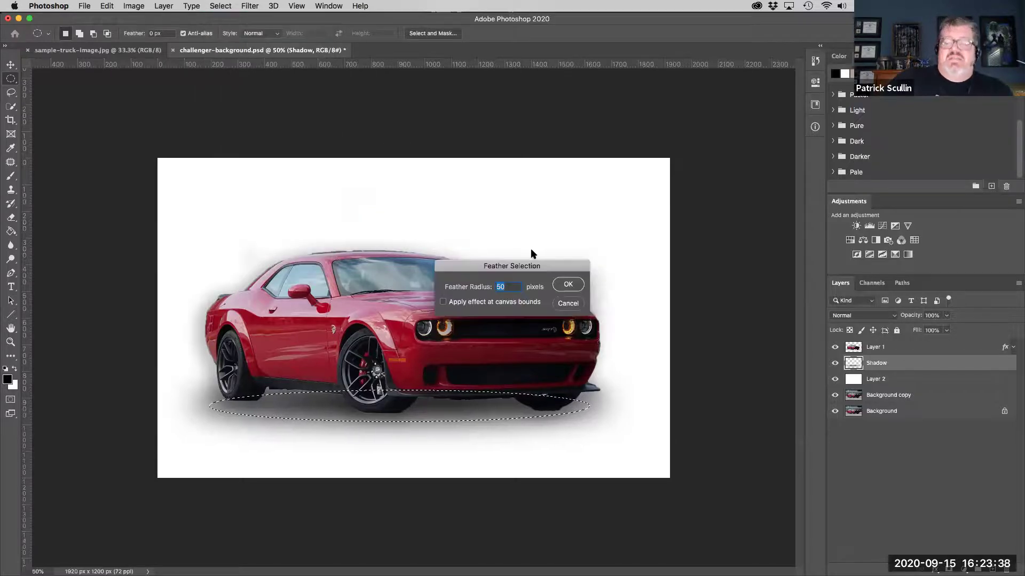
text(10)
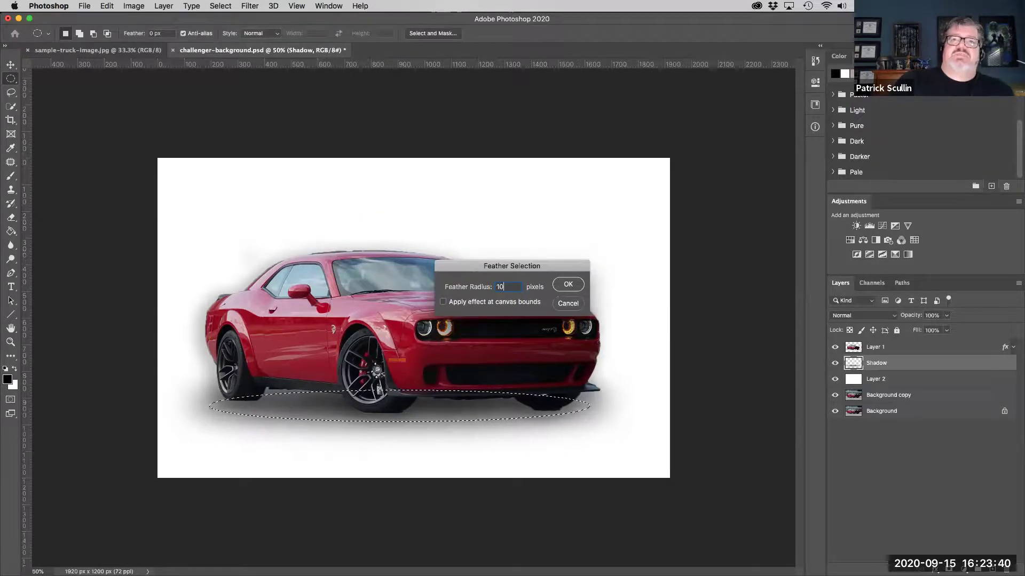
click(569, 285)
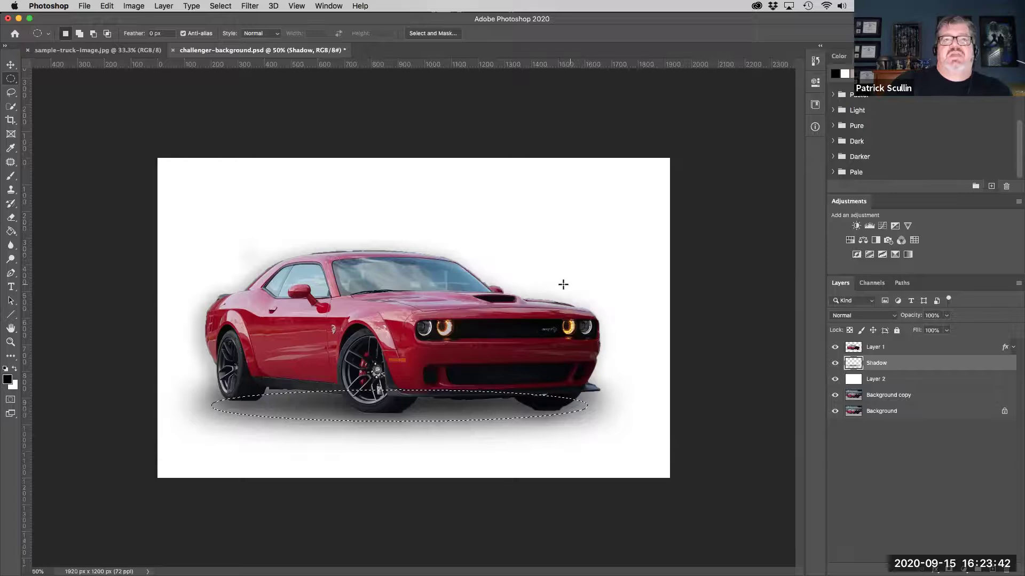
Step: Fill the smaller feathered ellipse beneath the wheels with black in Normal mode at 100% opacity, and clear the selection
click(109, 6)
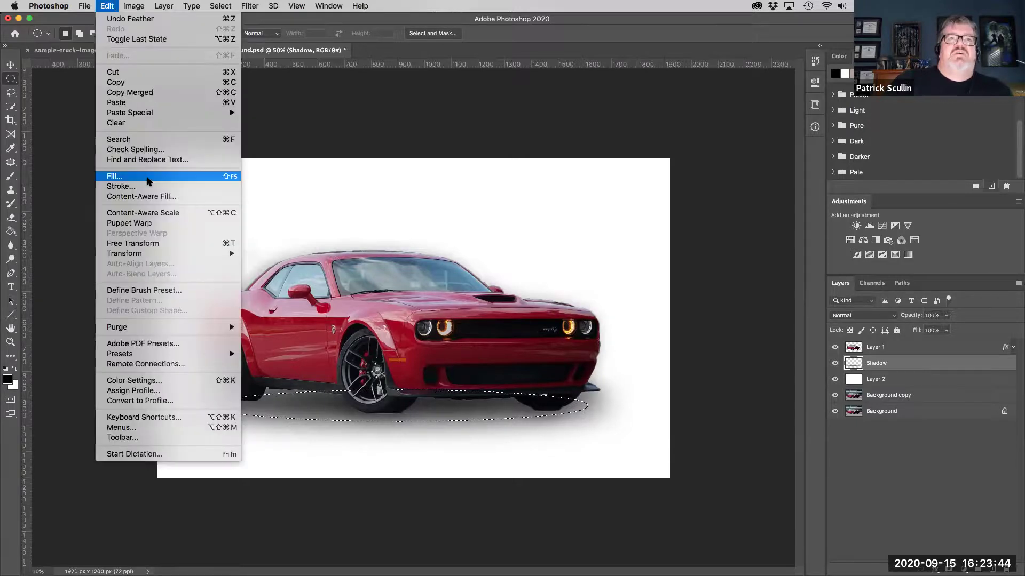
click(147, 181)
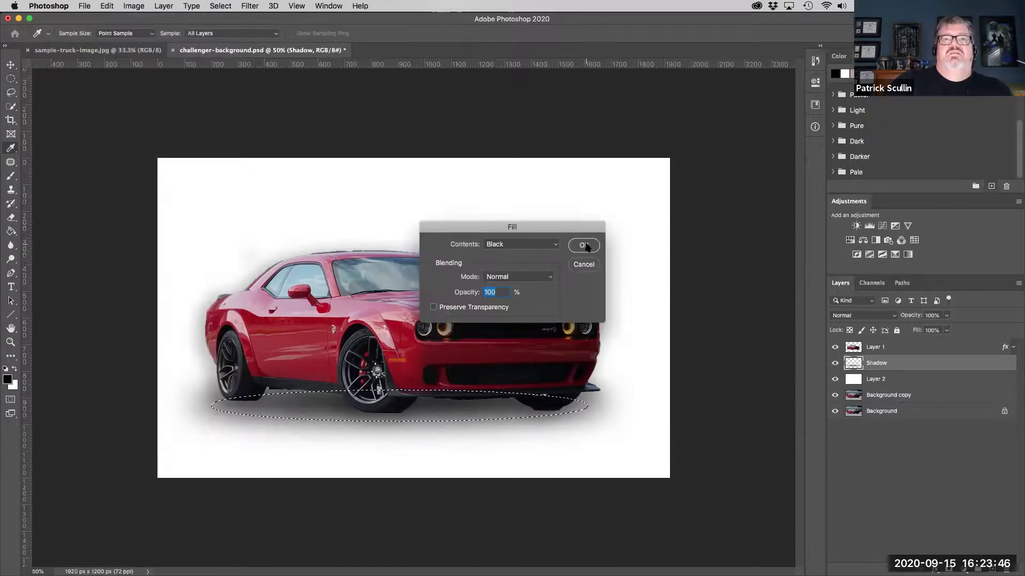
click(584, 246)
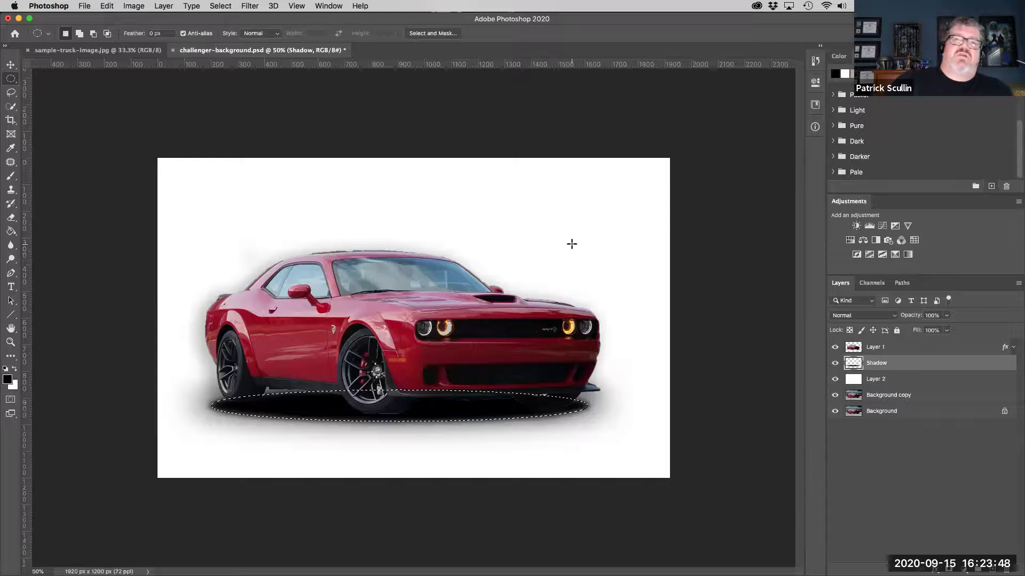
key(super+d)
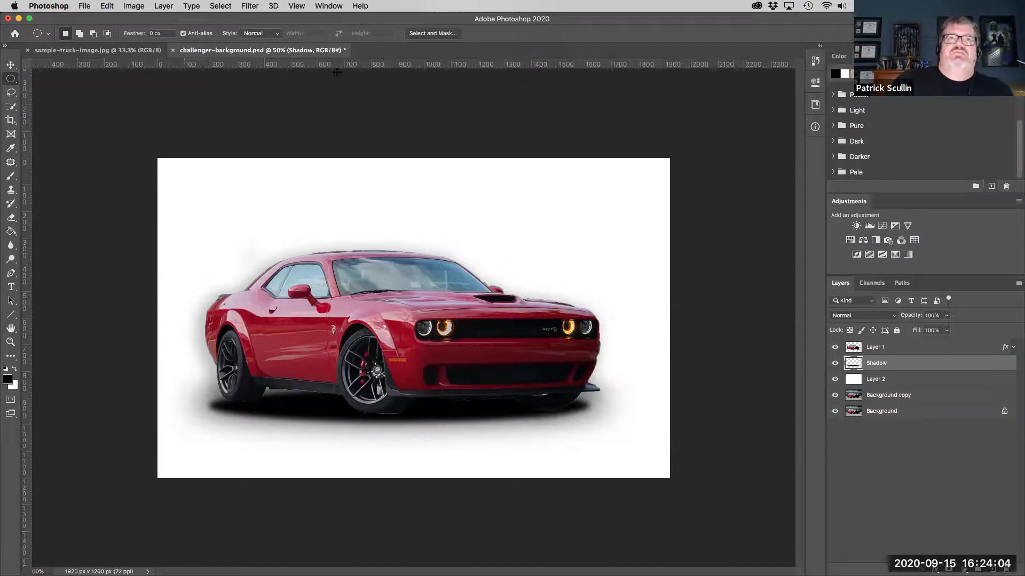
Step: Apply a Motion Blur to the Shadow layer with an angle of 0° and a distance of 244 pixels
click(247, 7)
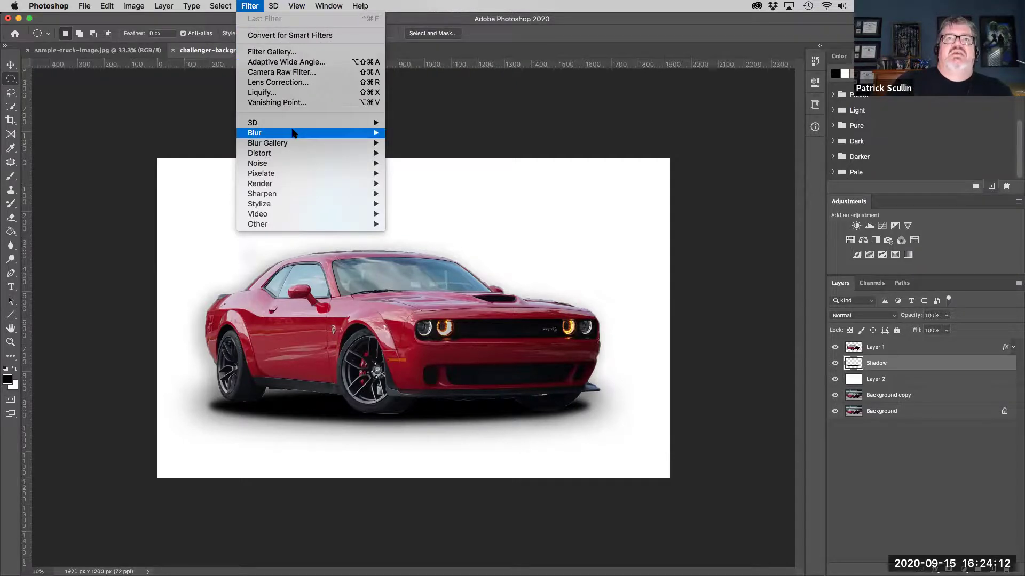
mouse_move(293, 133)
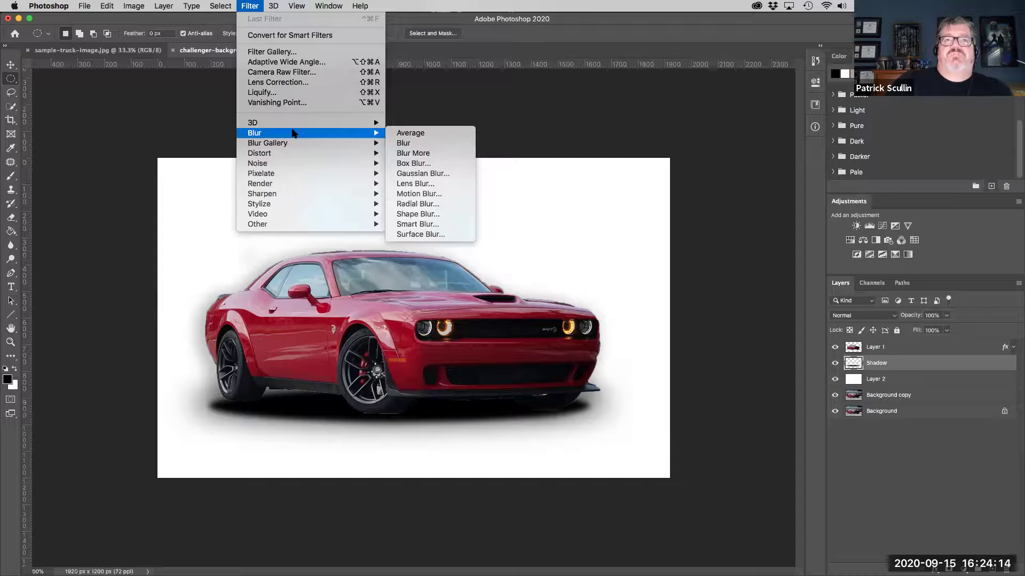
click(441, 194)
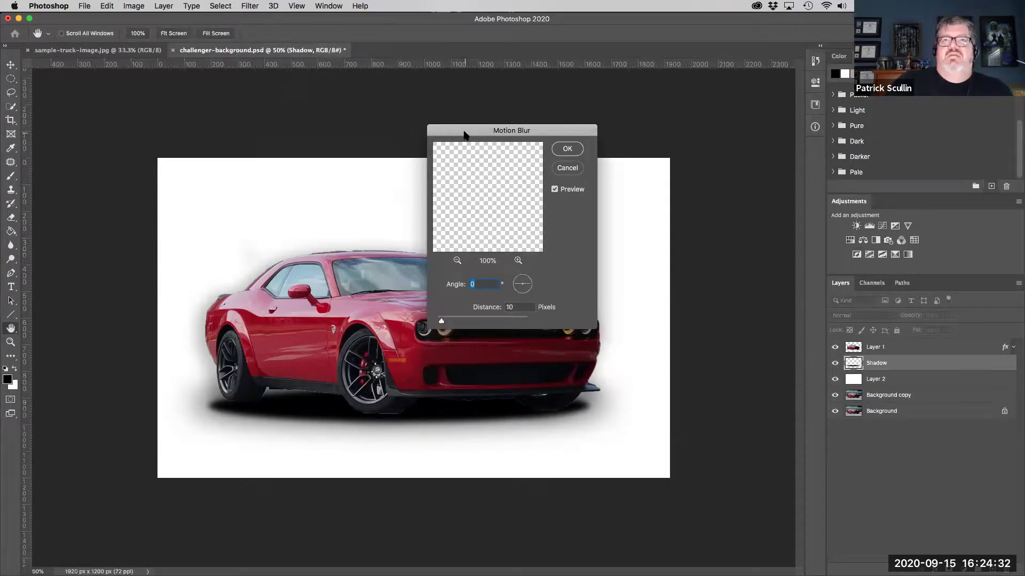
drag(464, 137, 649, 110)
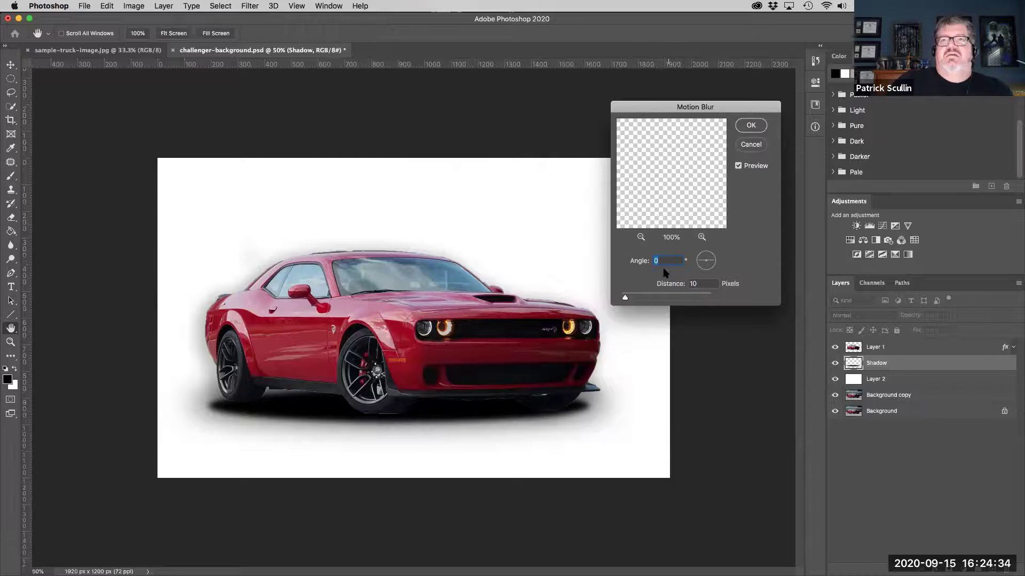
drag(627, 299, 681, 299)
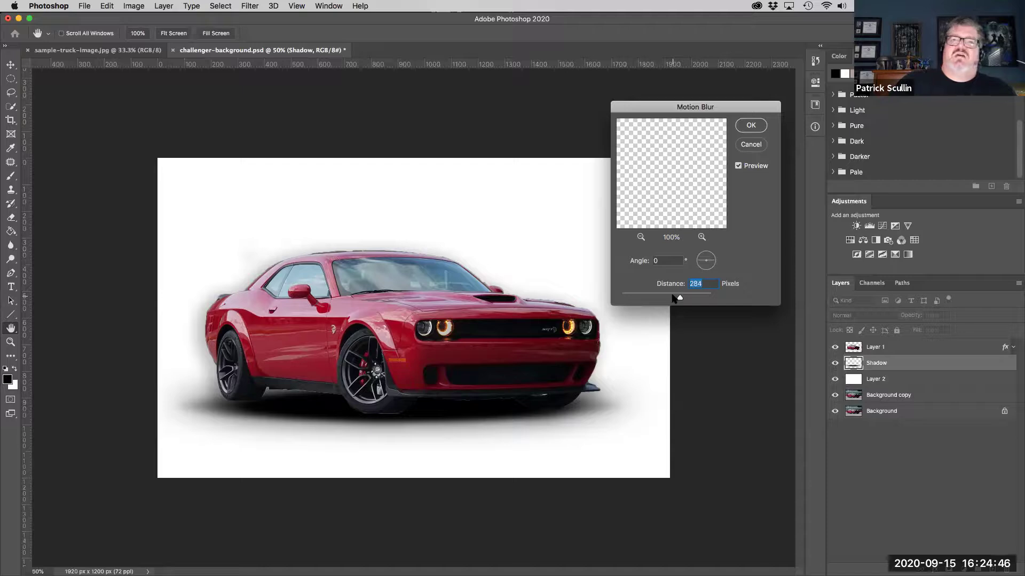
drag(677, 297, 686, 297)
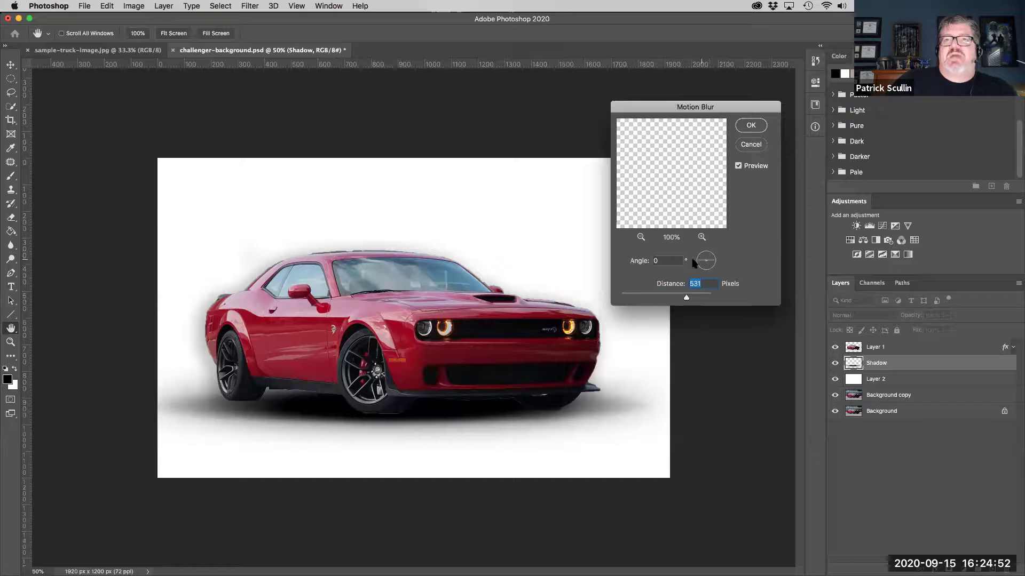
drag(716, 261, 713, 267)
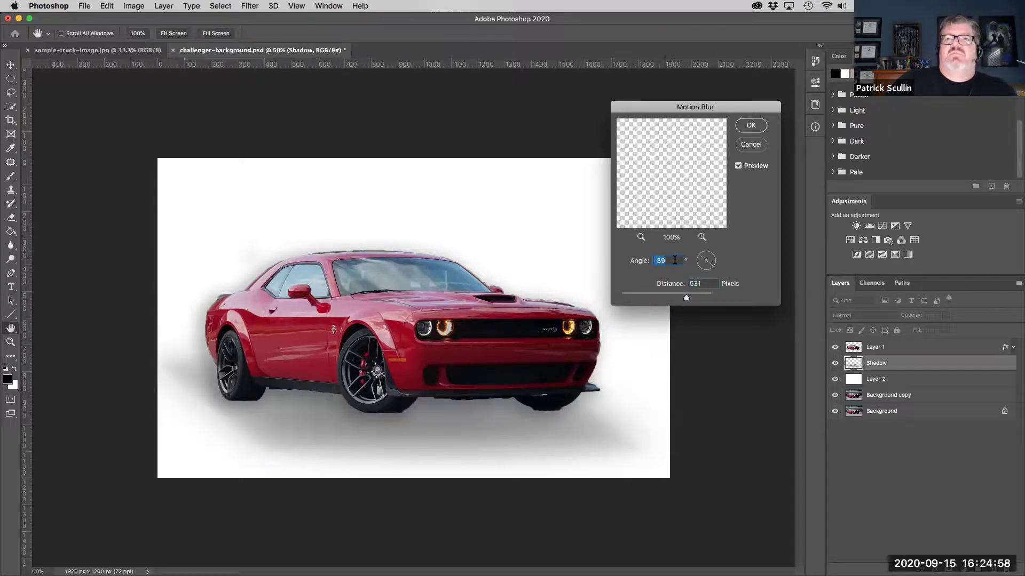
text(0)
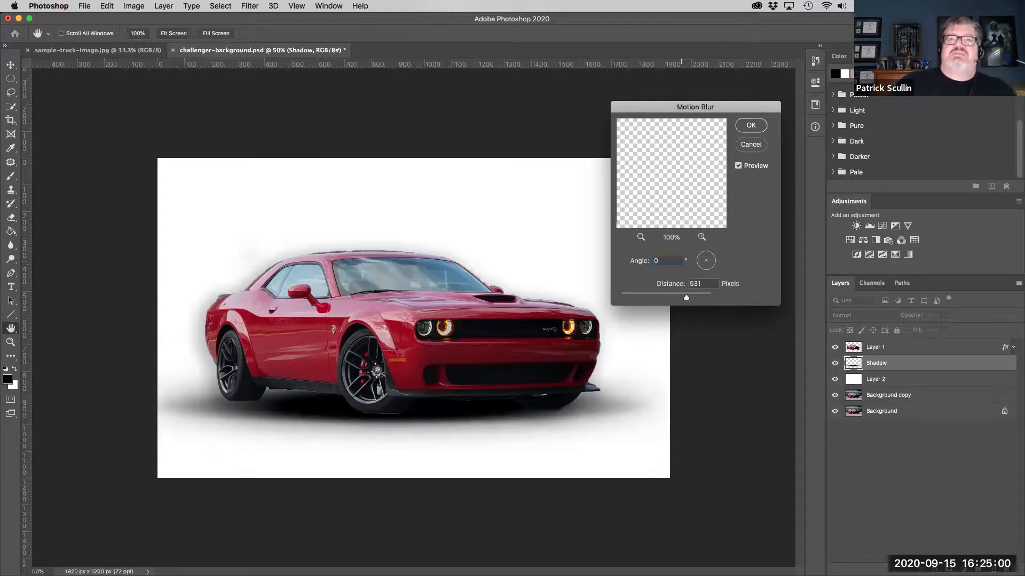
drag(686, 298, 673, 298)
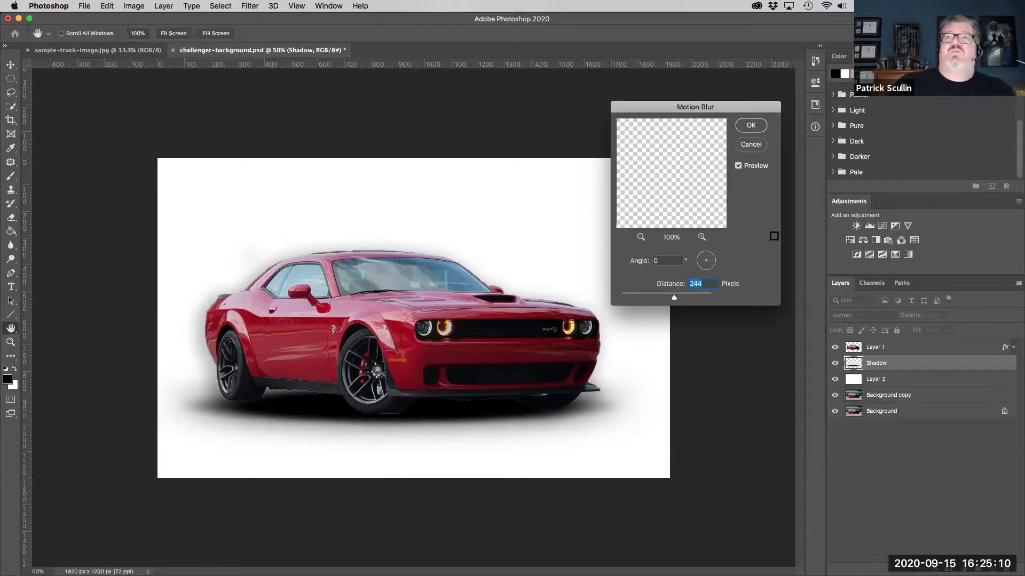
click(756, 127)
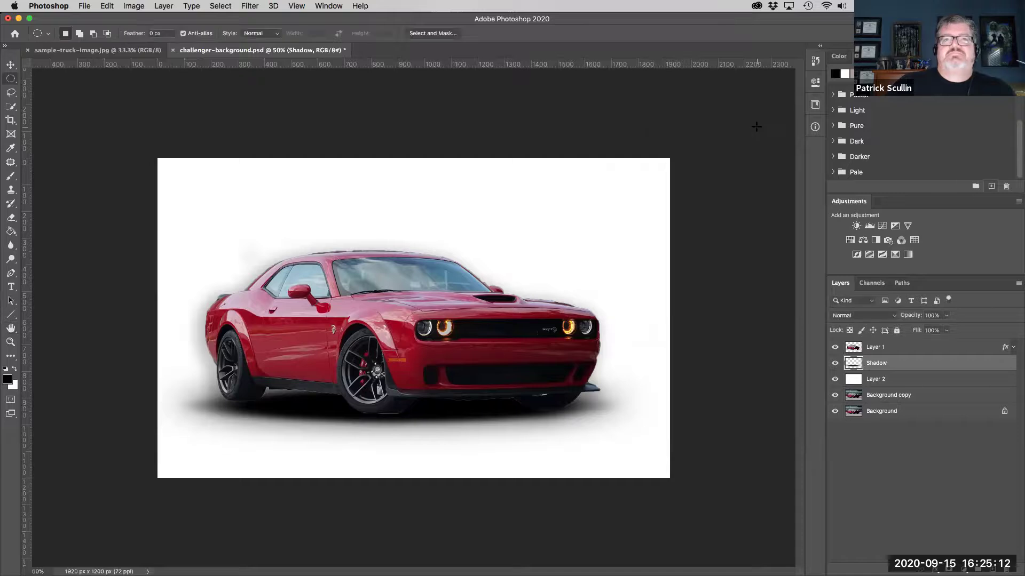
Step: Duplicate the car layer, Layer 1, and remove the drop shadow effect from the copy
click(921, 348)
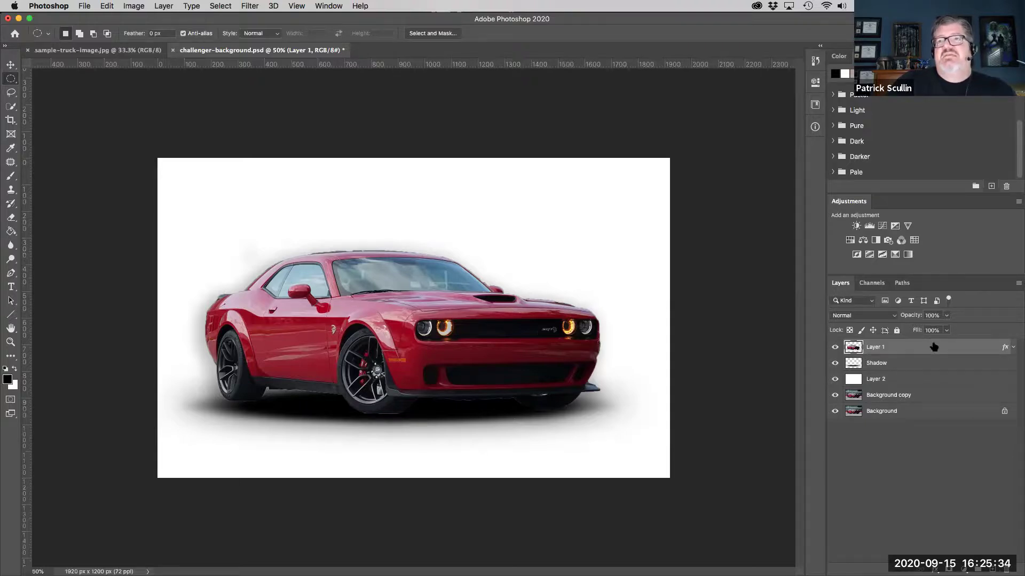
drag(932, 350, 992, 568)
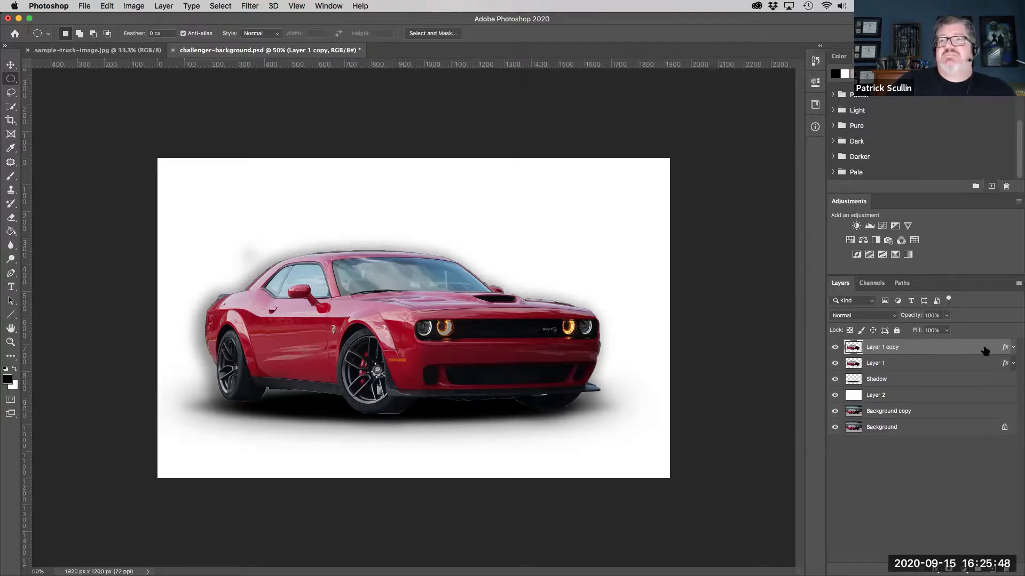
click(1013, 347)
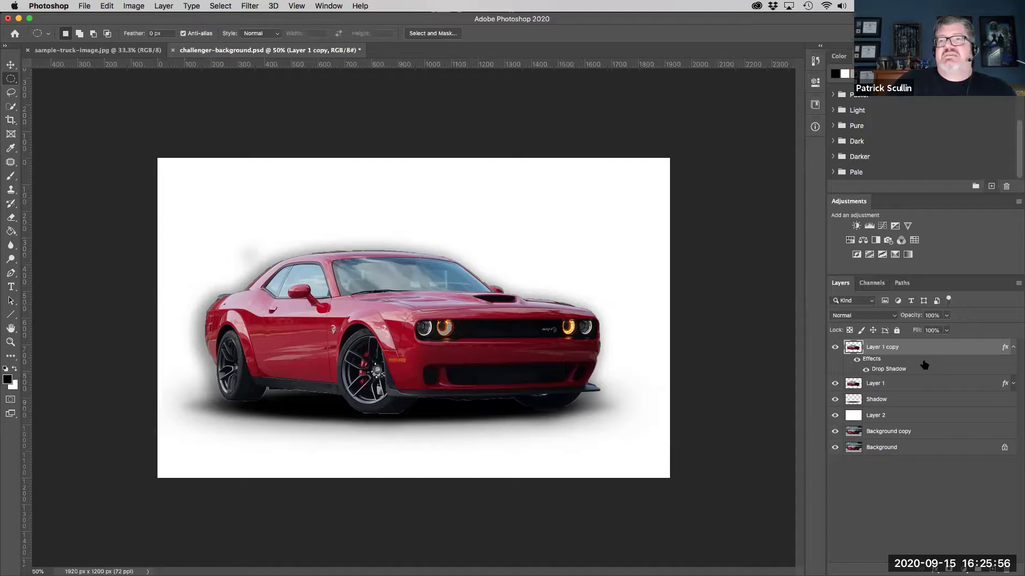
drag(907, 365, 1005, 569)
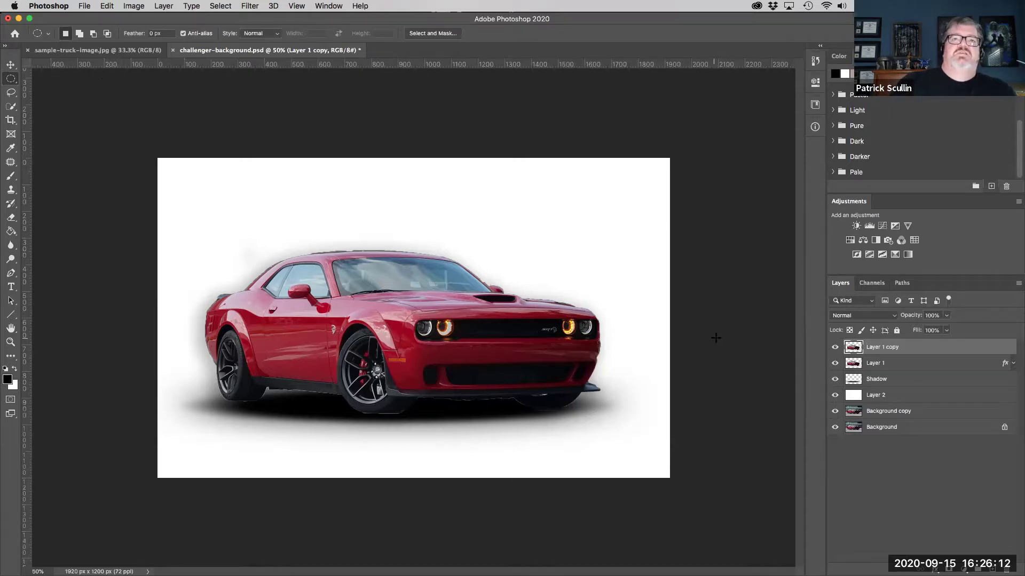
Step: Flip the copied car layer vertically and move it straight down so its wheels meet the original car's wheels
click(108, 6)
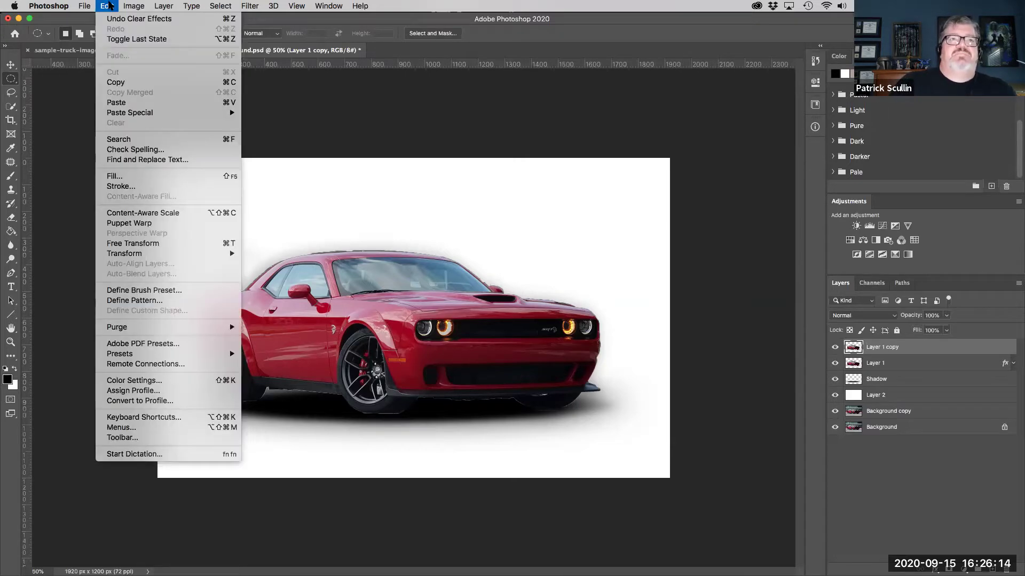
mouse_move(133, 260)
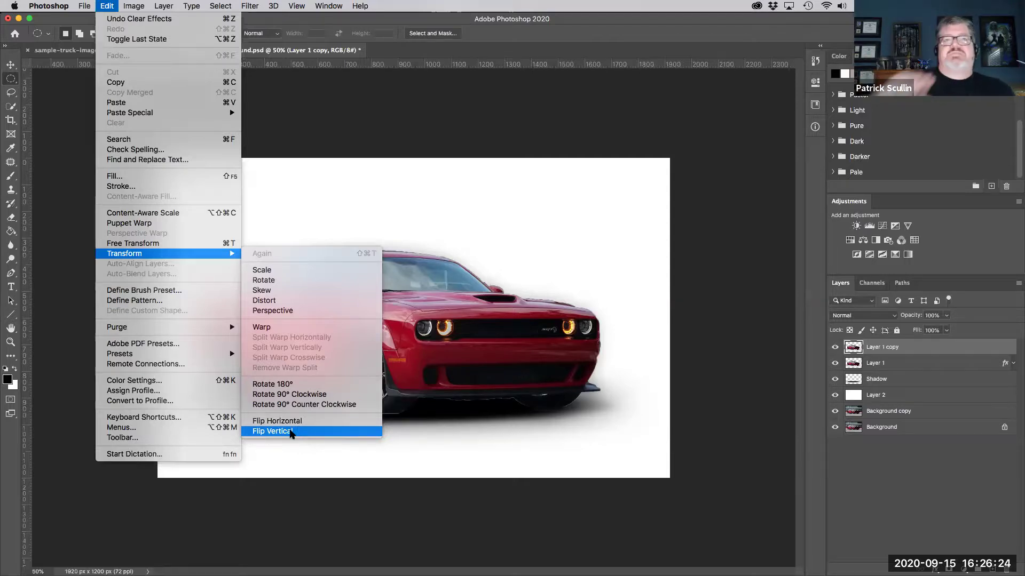
click(291, 432)
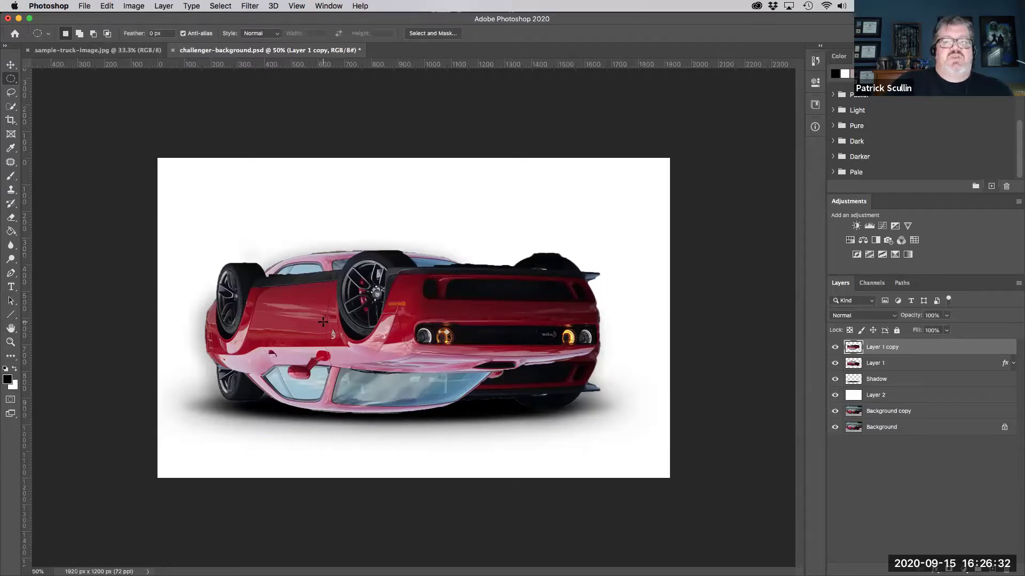
key(v)
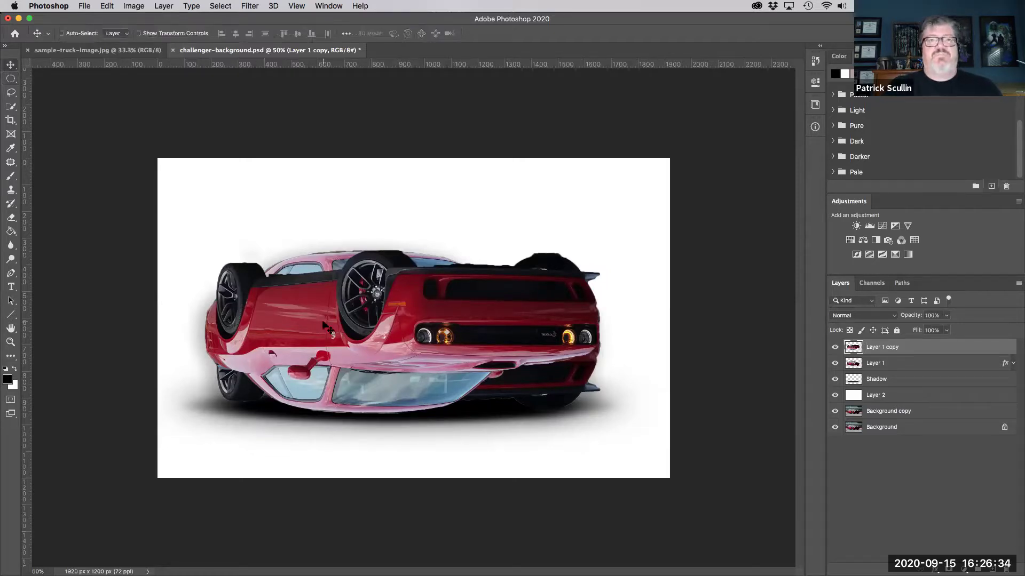
drag(323, 321, 319, 424)
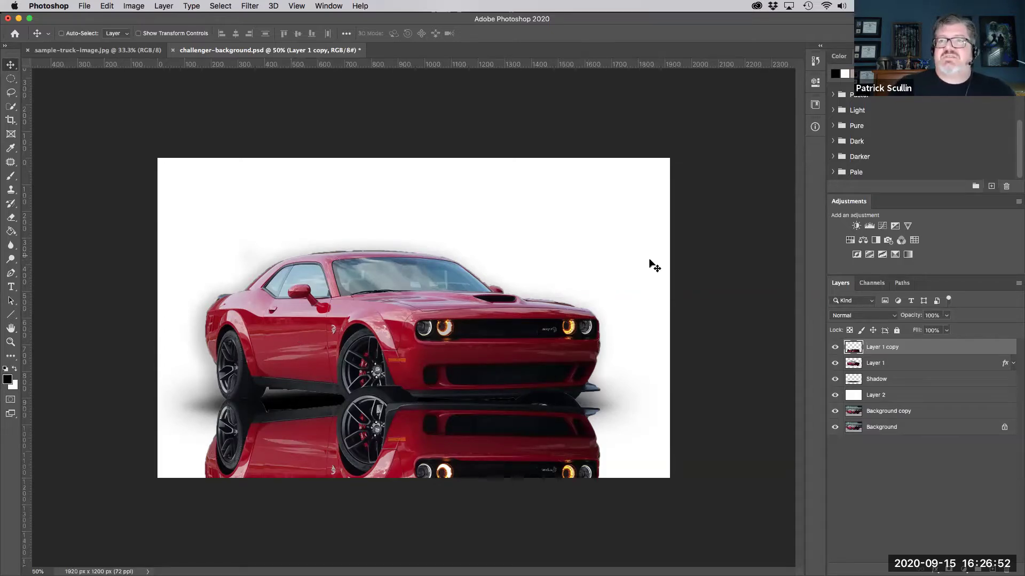
Step: Set the flipped car layer's blend mode to Multiply and its opacity to 17%, and deselect the layer
click(894, 316)
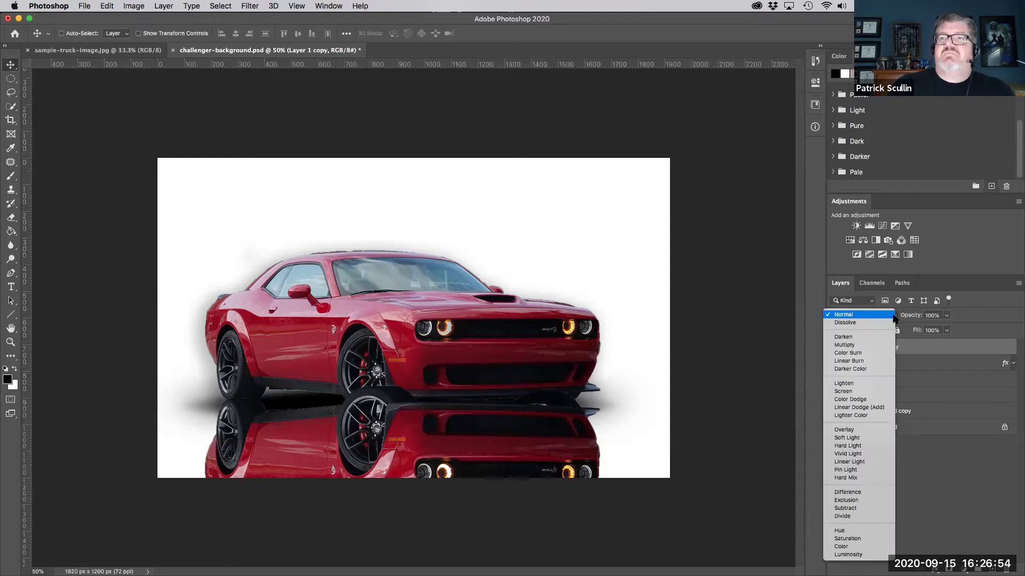
click(873, 345)
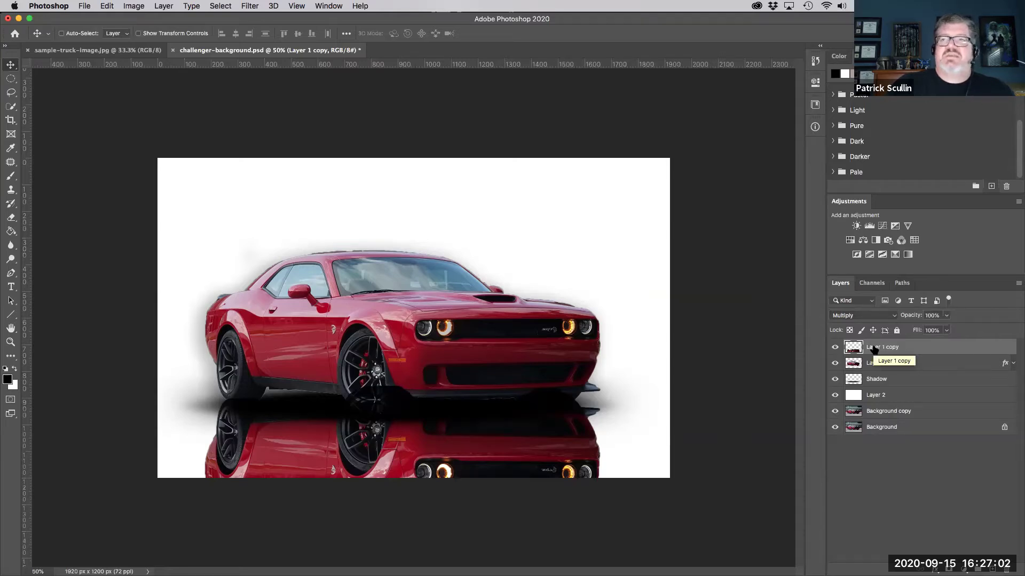
click(946, 330)
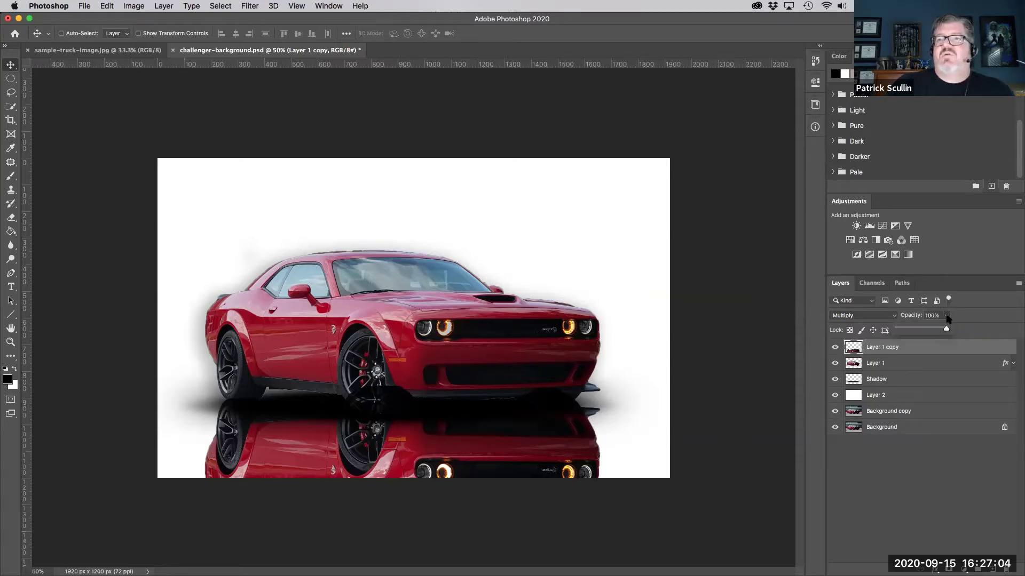
drag(946, 330, 910, 330)
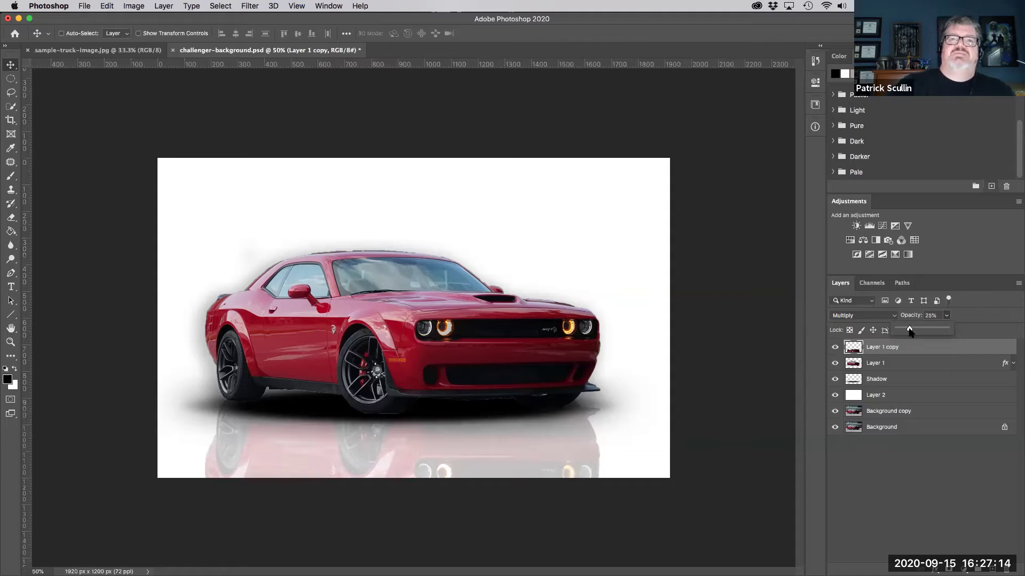
drag(910, 331, 906, 331)
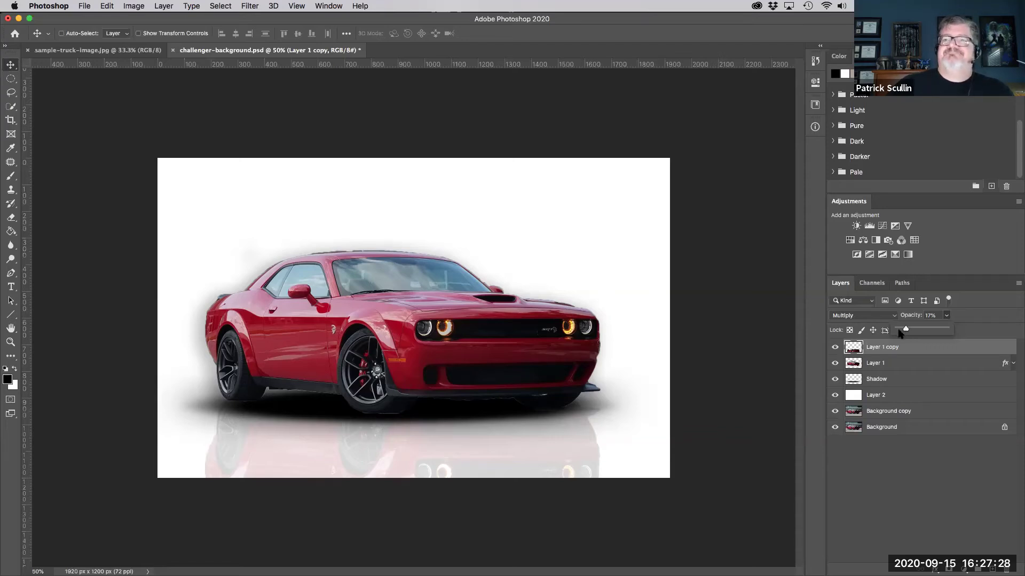
click(917, 483)
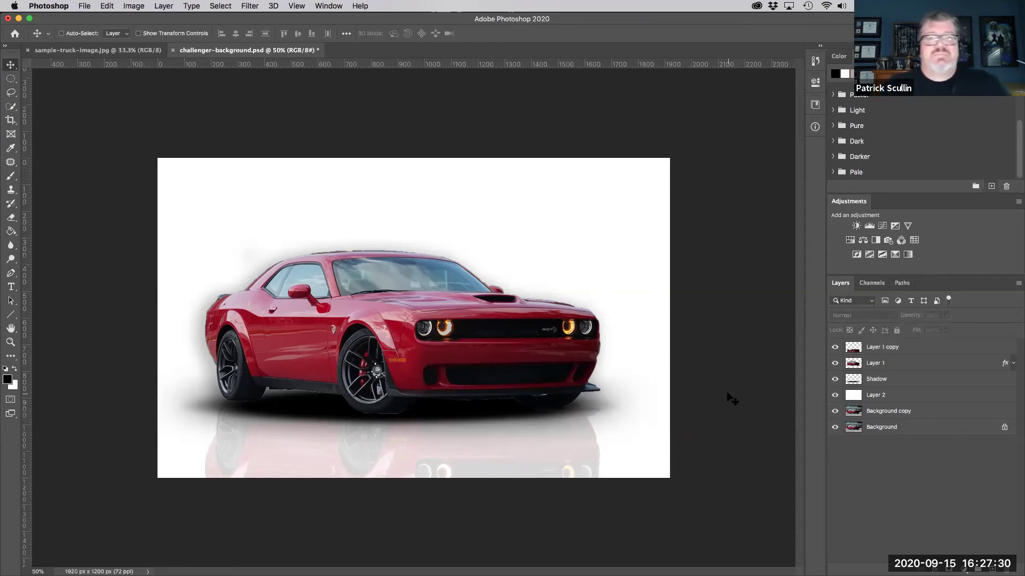